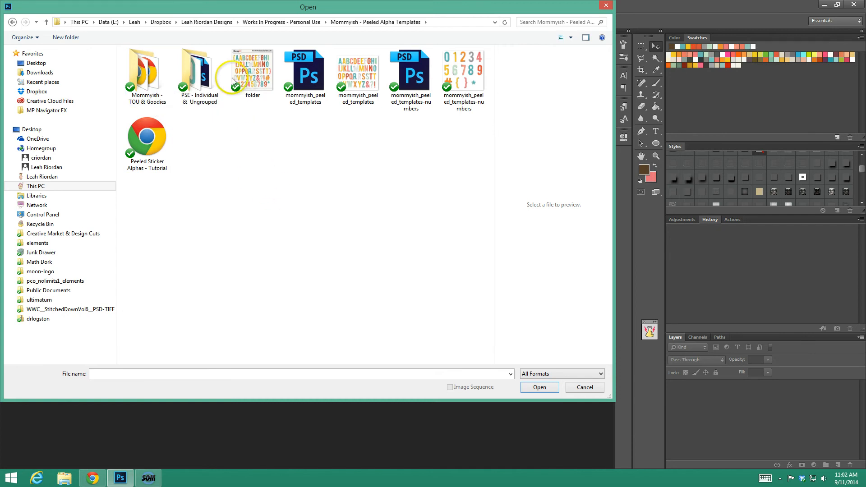
Look through the individual letter and number files in the PSE - Individual & Ungrouped folder and return to the templates folder
left_click(200, 77)
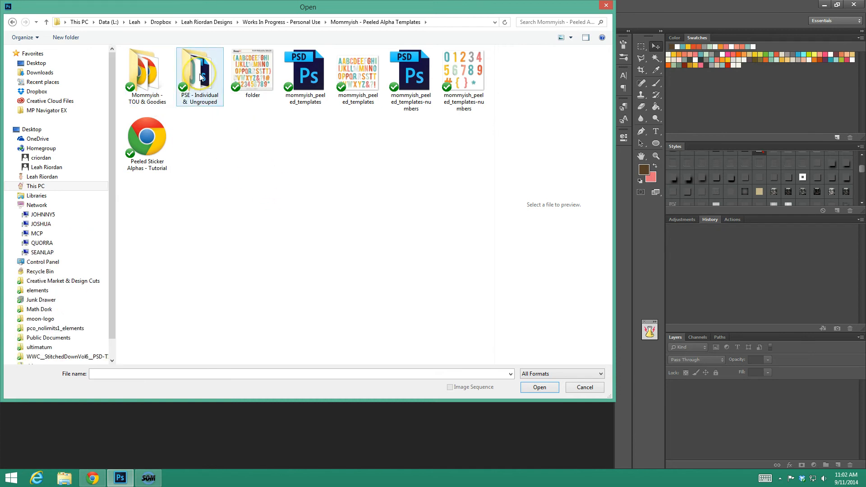
left_click(202, 189)
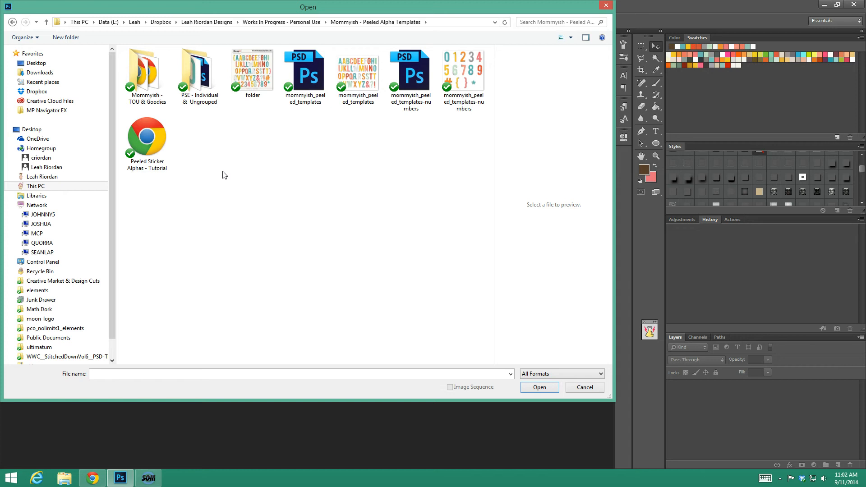
double_click(190, 72)
scroll(253, 230, "down", 10)
scroll(266, 255, "down", 3)
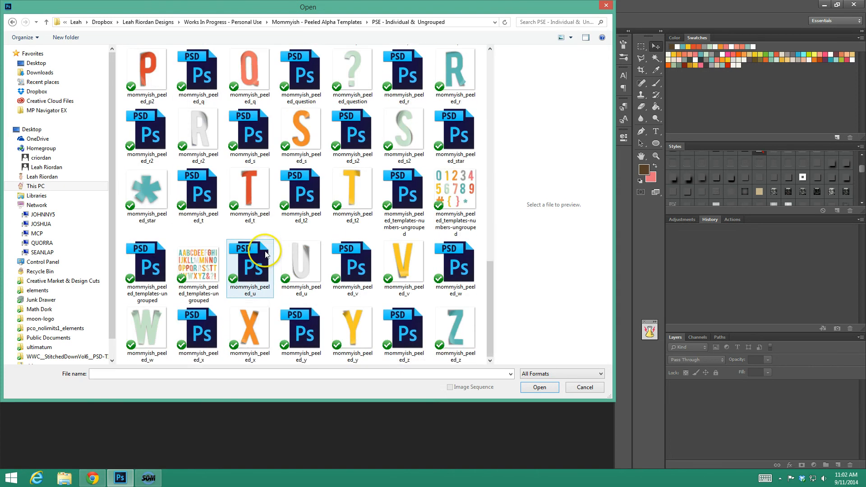
scroll(270, 245, "up", 10)
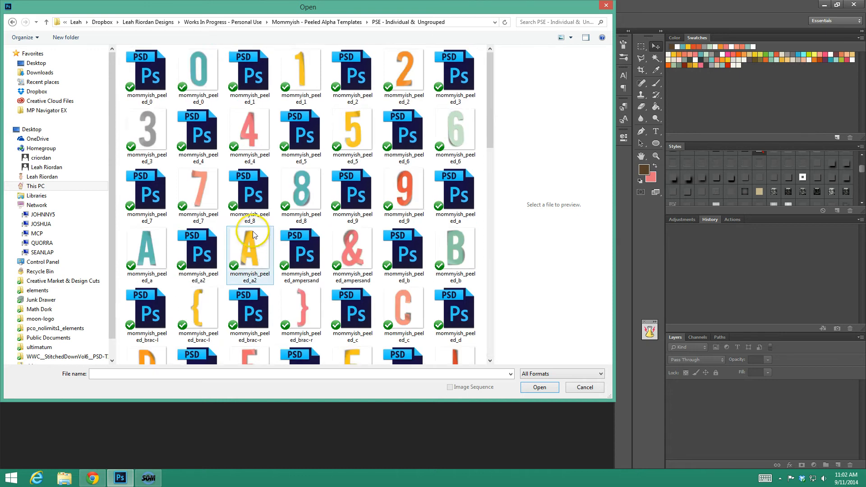
key("BackSpace")
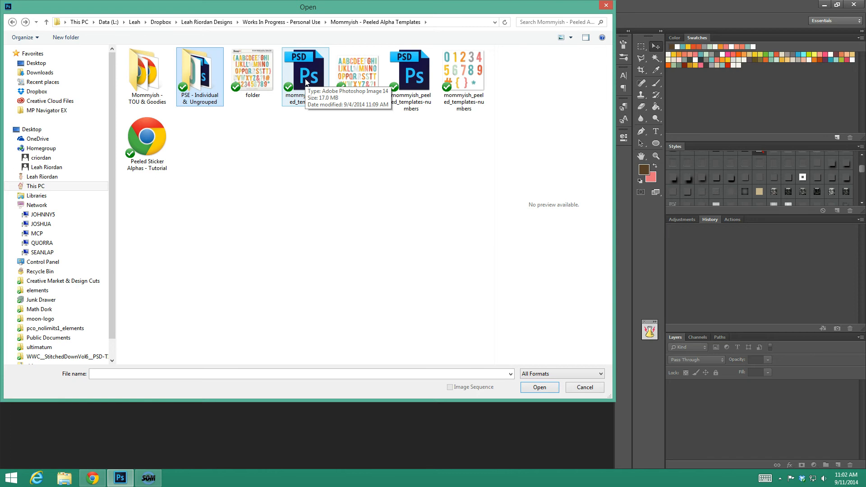
Open mommyish_peeled_templates-ungrouped.tif from the PSE - Individual & Ungrouped folder
double_click(204, 76)
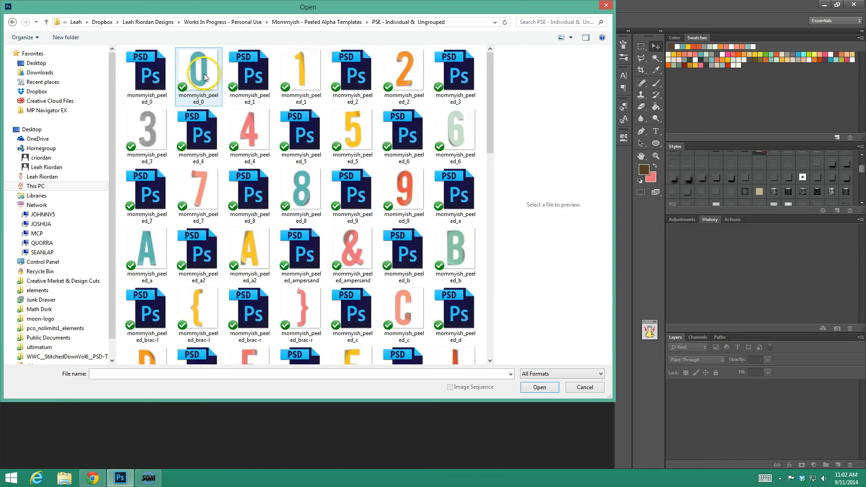
scroll(322, 278, "down", 10)
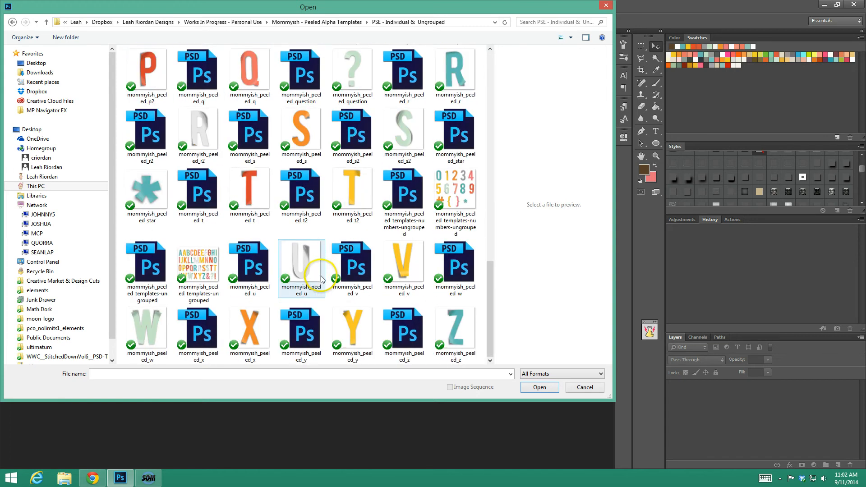
double_click(190, 262)
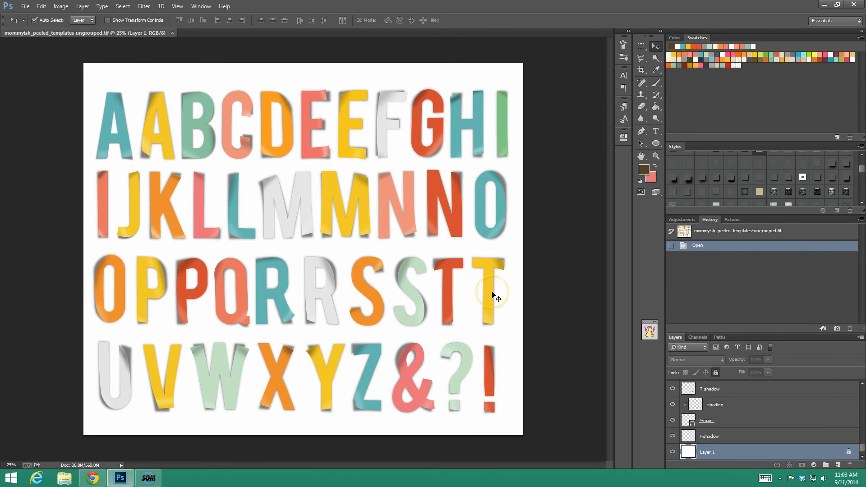
Check the yellow T's linked shading, t2-main and t2-shadow layers, and nudge the whole letter slightly
left_click(493, 293)
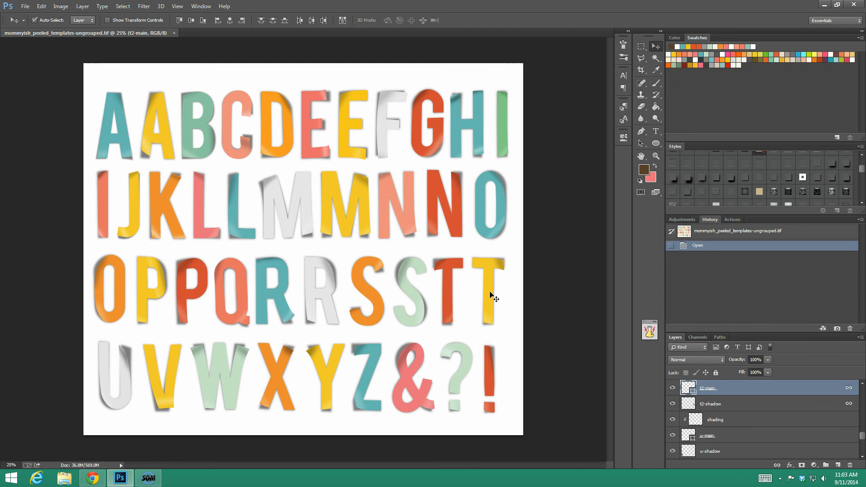
scroll(712, 404, "up", 1)
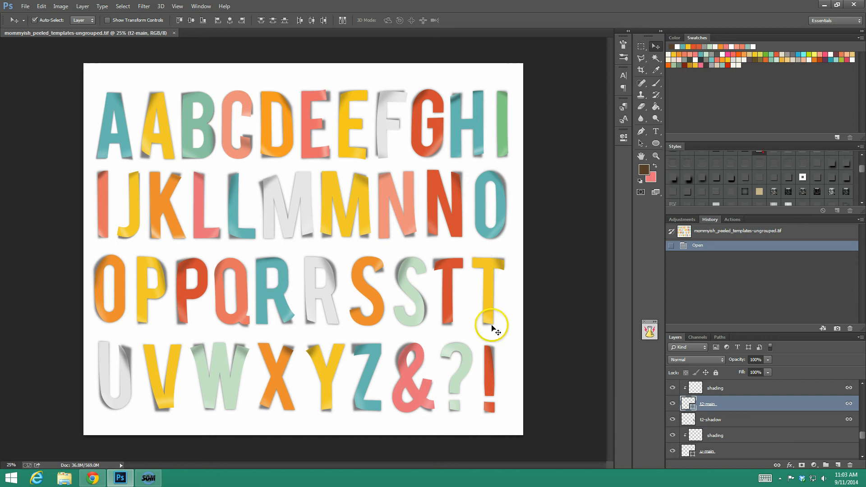
left_click(723, 388)
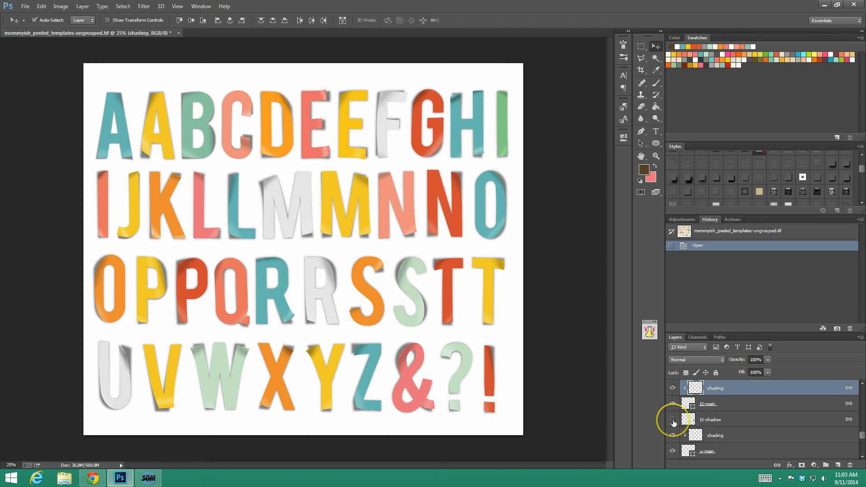
left_click(847, 420)
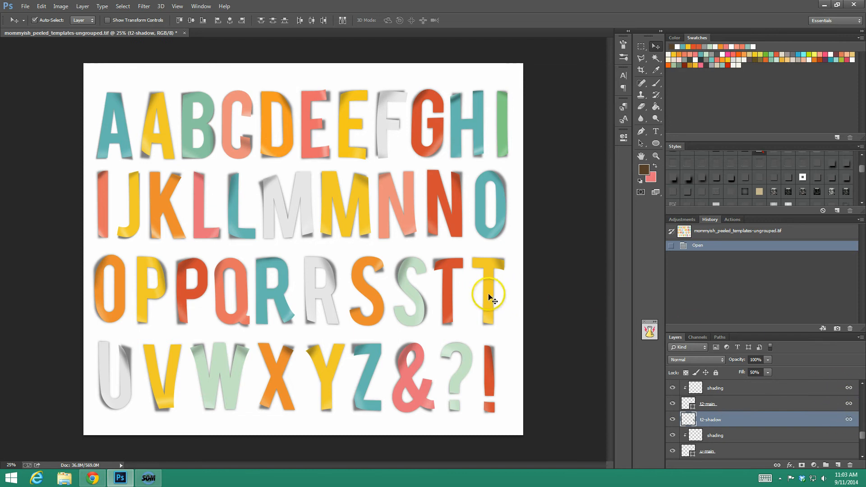
left_click_drag(489, 294, 490, 297)
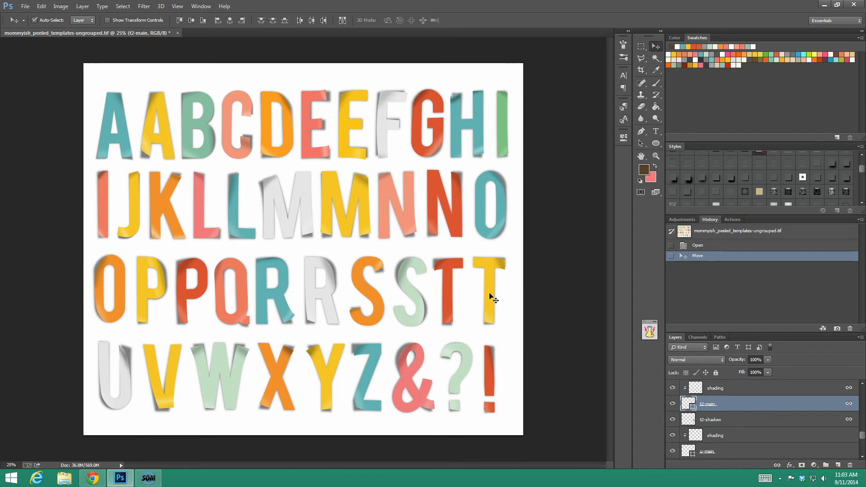
Select the pink L's shading, main and shadow layers together
left_click(410, 222)
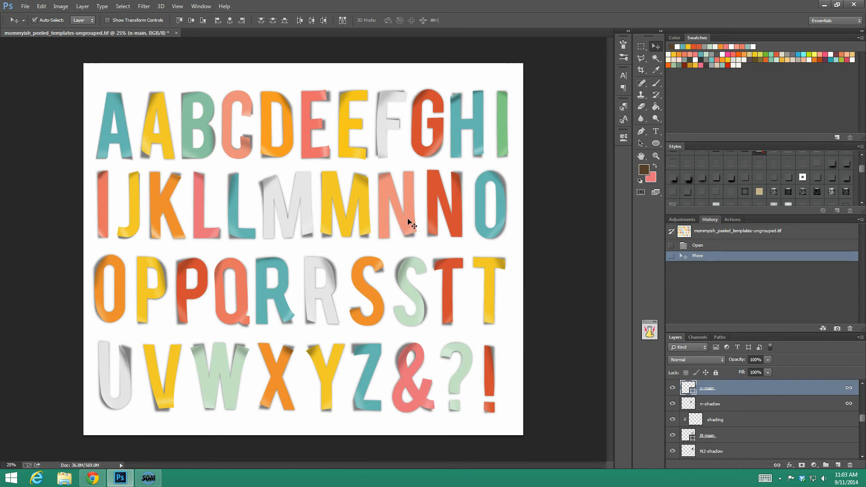
left_click(396, 245)
scroll(730, 404, "down", 3)
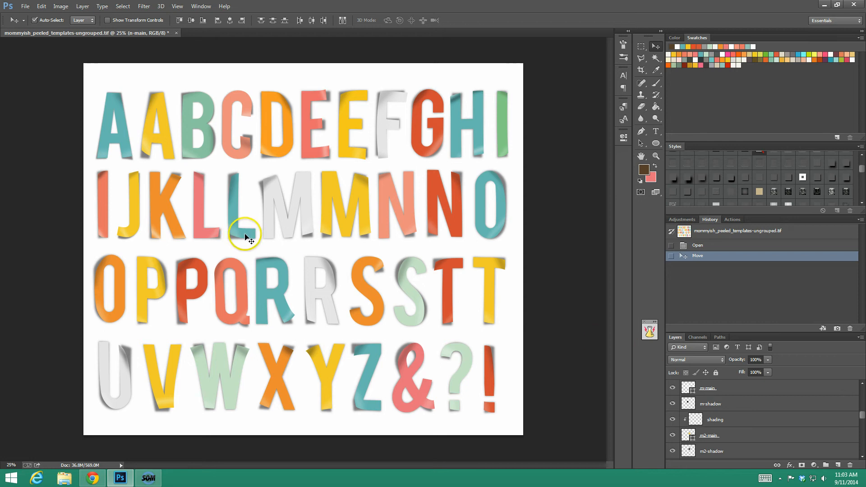
left_click(200, 219)
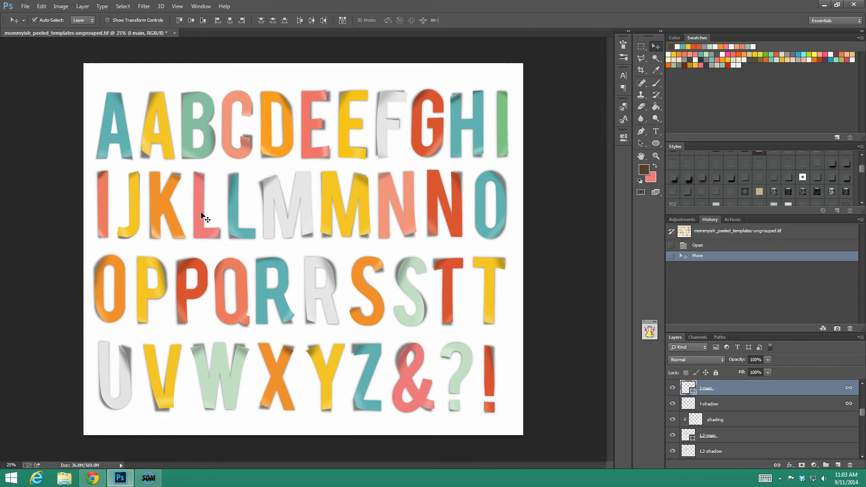
scroll(748, 419, "up", 2)
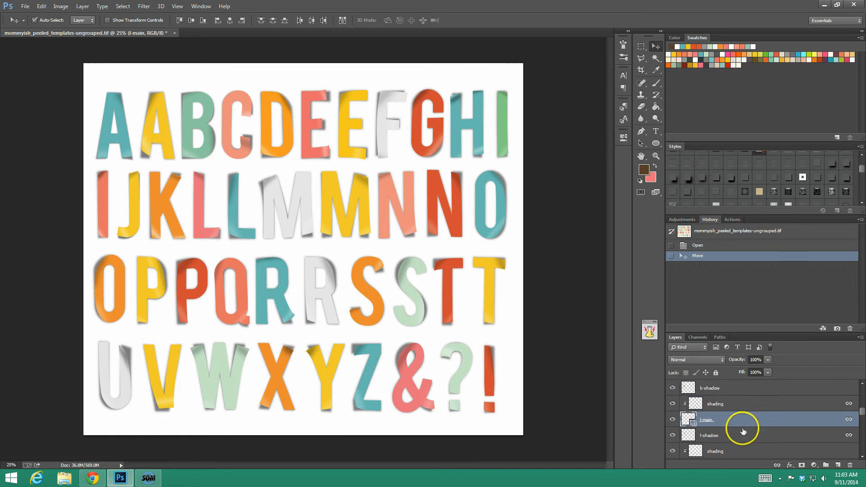
left_click(732, 436, "shift")
left_click(730, 403, "shift")
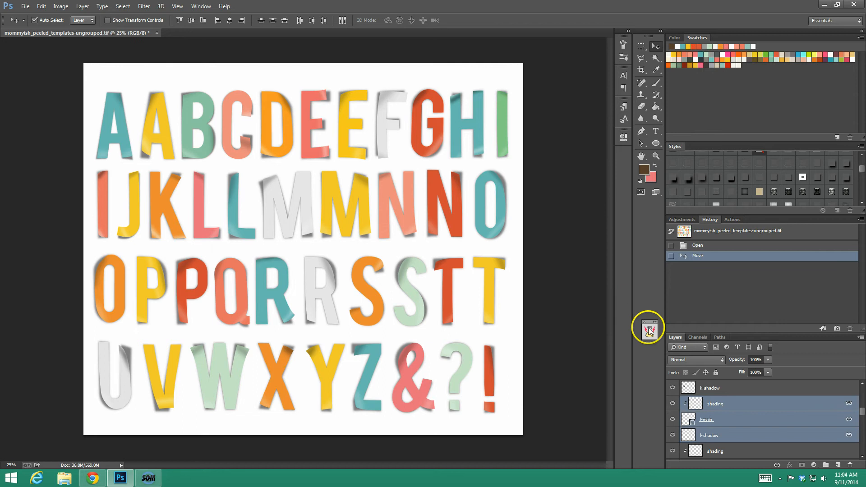
Add the coral E's shading, E-base and E-shadow layers to the layer selection
left_click_drag(863, 415, 864, 404)
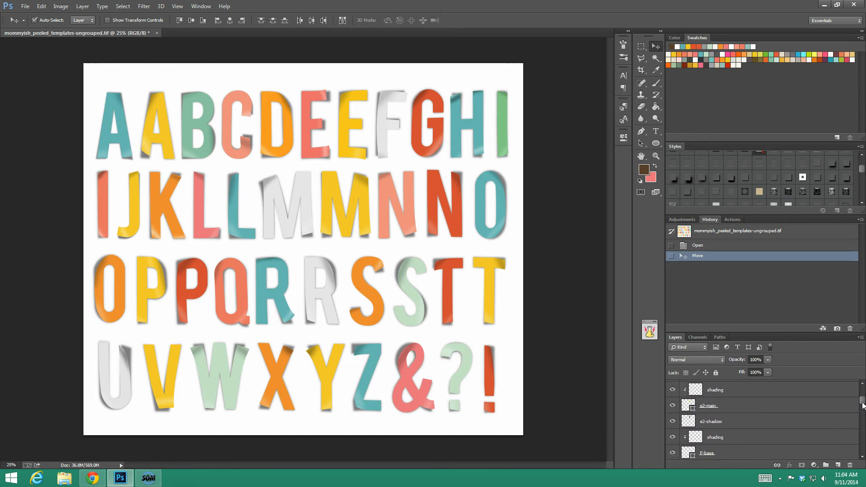
scroll(729, 417, "up", 2)
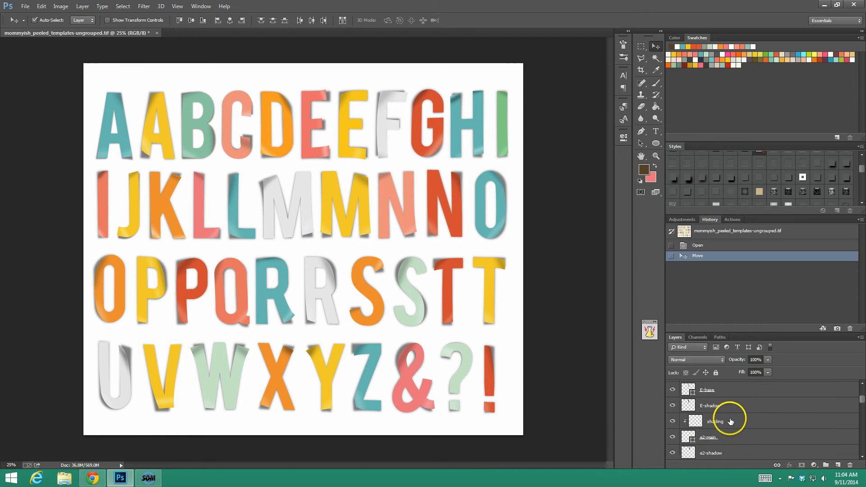
left_click(740, 389)
left_click(737, 407, "ctrl")
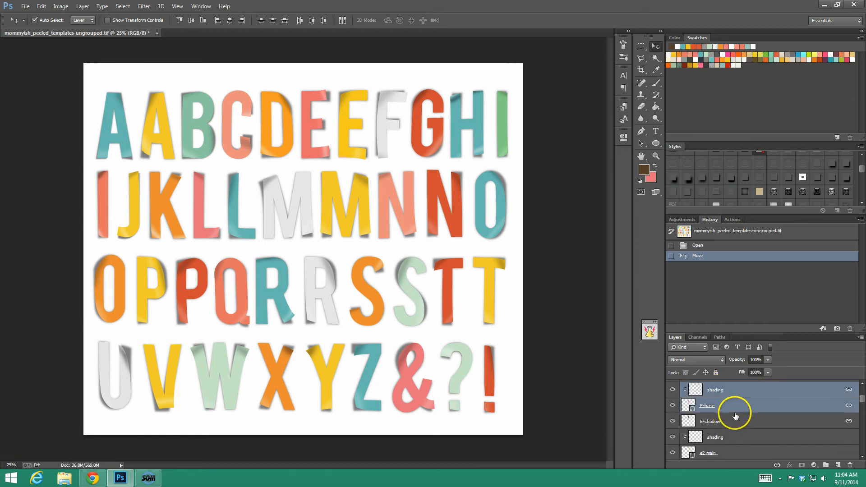
left_click(732, 422, "ctrl")
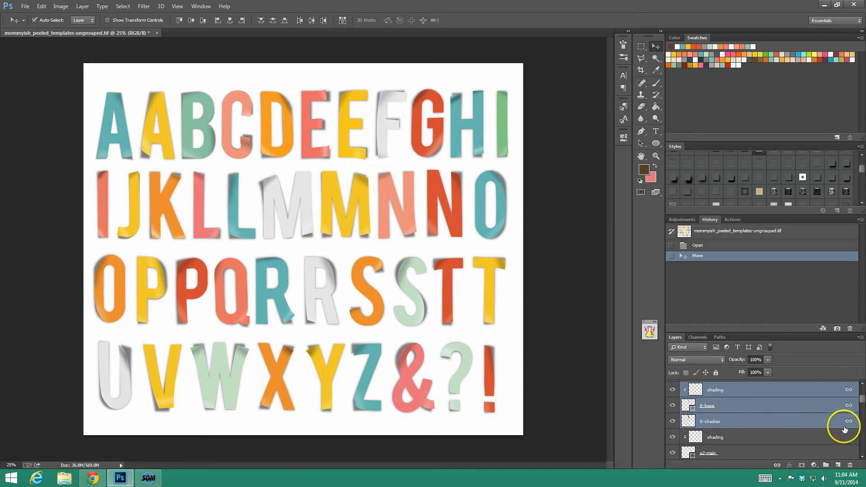
Add the teal A's shading, A - Base and A - Shadow layers to the layer selection
left_click_drag(862, 398, 863, 390)
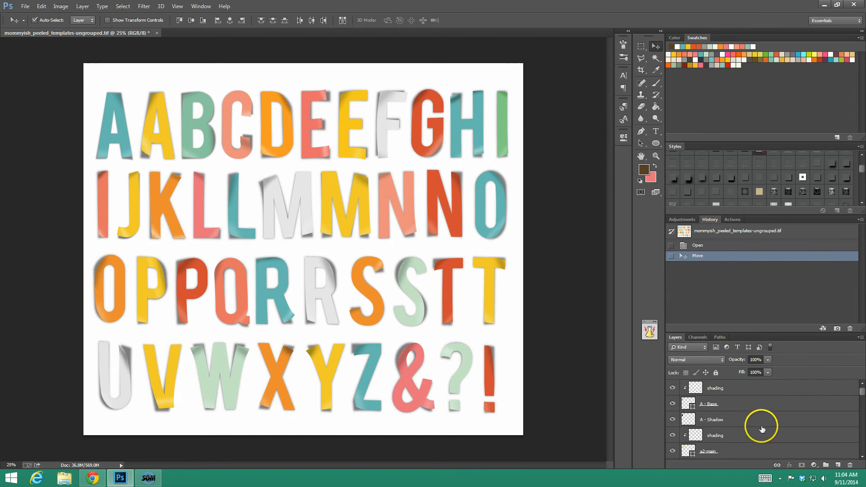
left_click(740, 389)
left_click(735, 405, "shift")
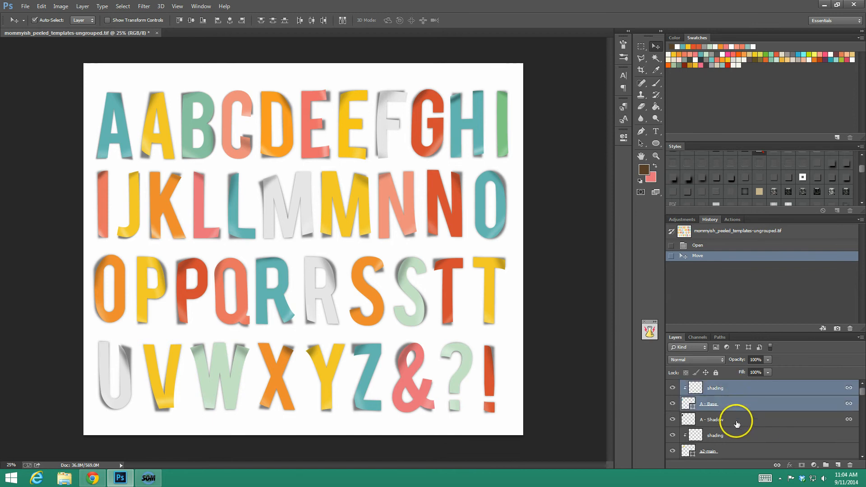
left_click(736, 424, "shift")
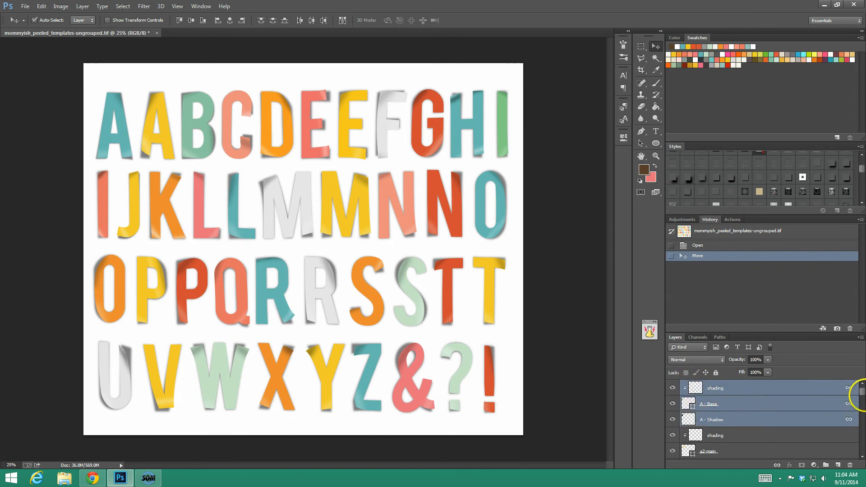
Add the teal H's shading, h-main and h-shadow layers to the layer selection
left_click_drag(862, 396, 862, 408)
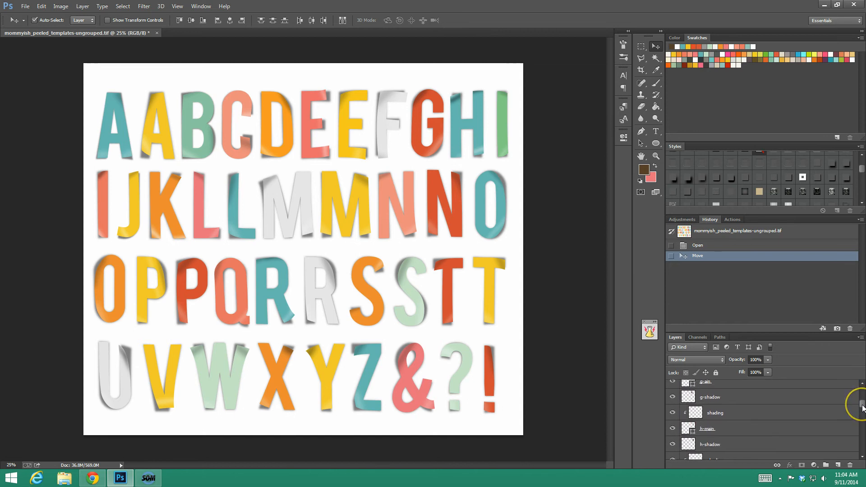
left_click(723, 429)
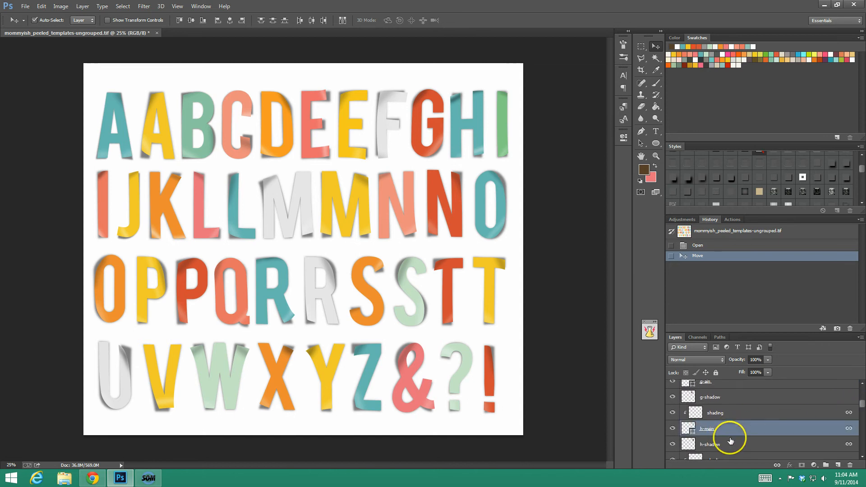
left_click(725, 441, "shift")
left_click(734, 414, "shift")
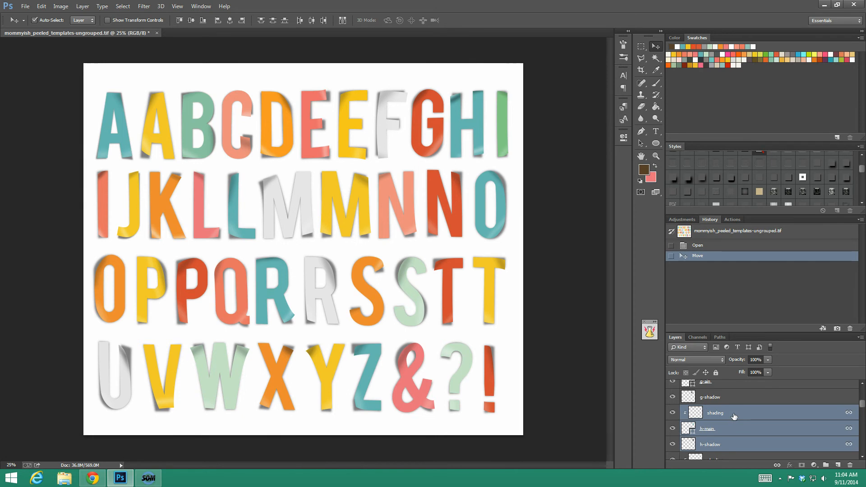
Duplicate the selected letter layers into a new document named Title
right_click(734, 415)
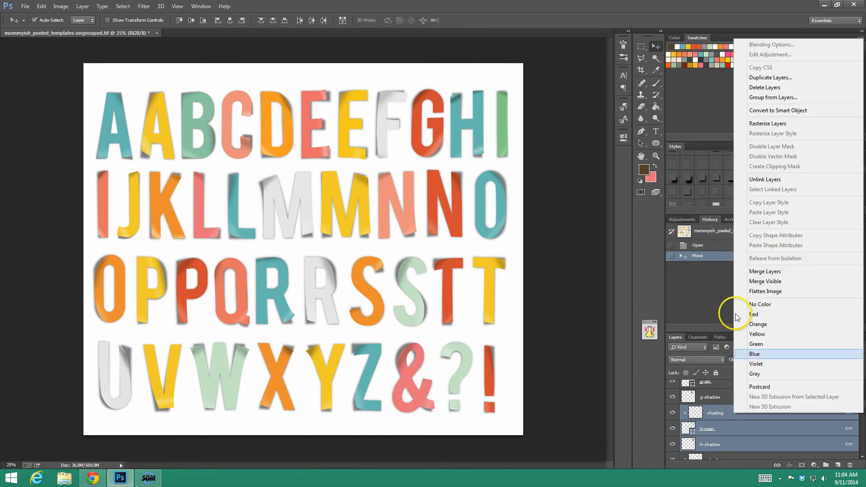
left_click(758, 79)
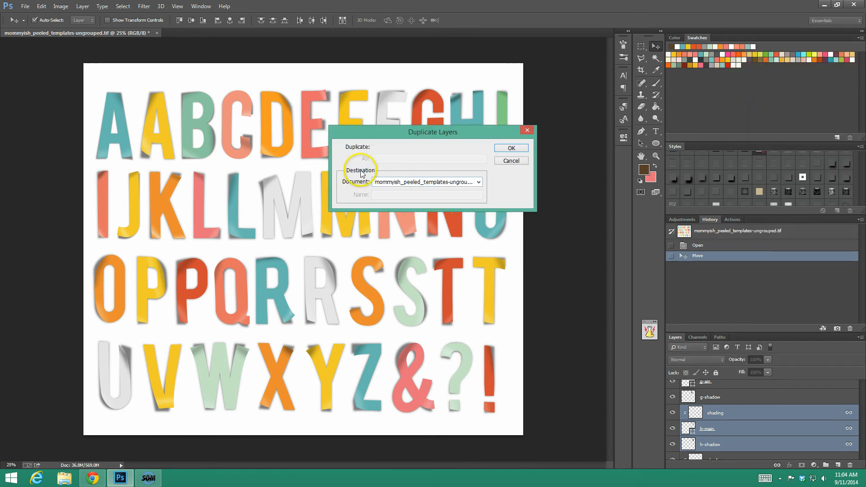
left_click(397, 181)
left_click(399, 201)
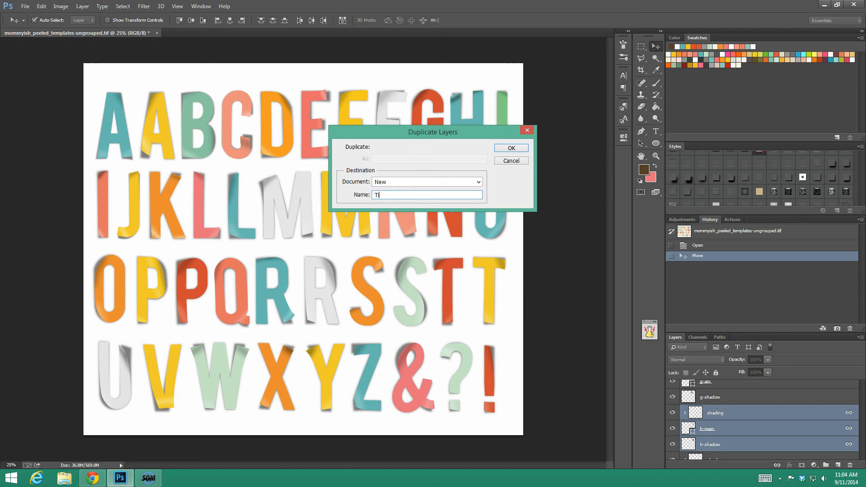
type("Title")
key("Return")
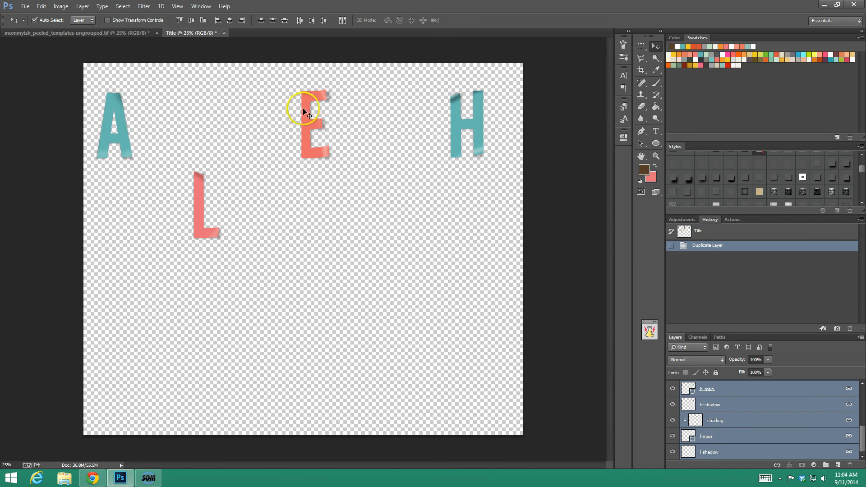
Deselect the group of letter layers and line up the L, E, A and H side by side in one row
left_click(716, 424)
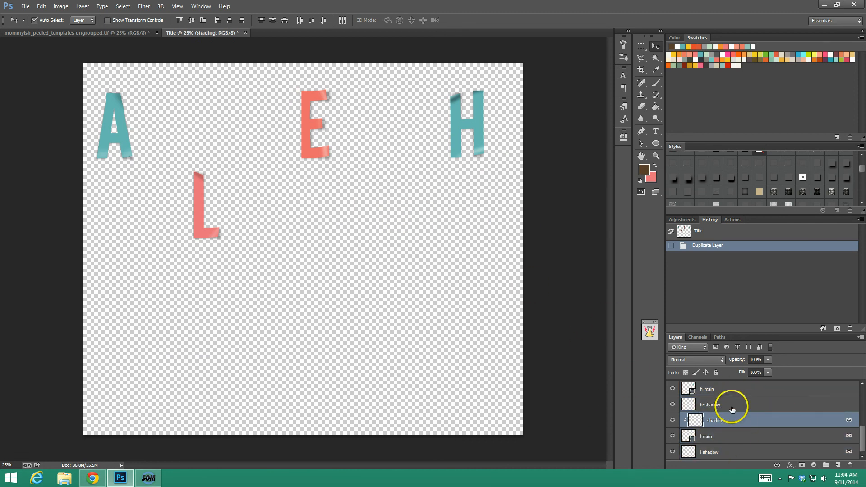
left_click(730, 403)
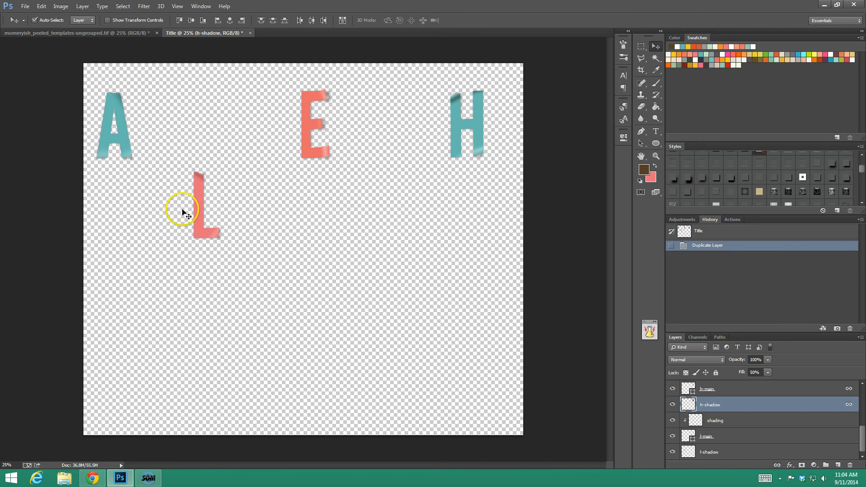
left_click_drag(203, 231, 195, 151)
left_click_drag(315, 155, 228, 156)
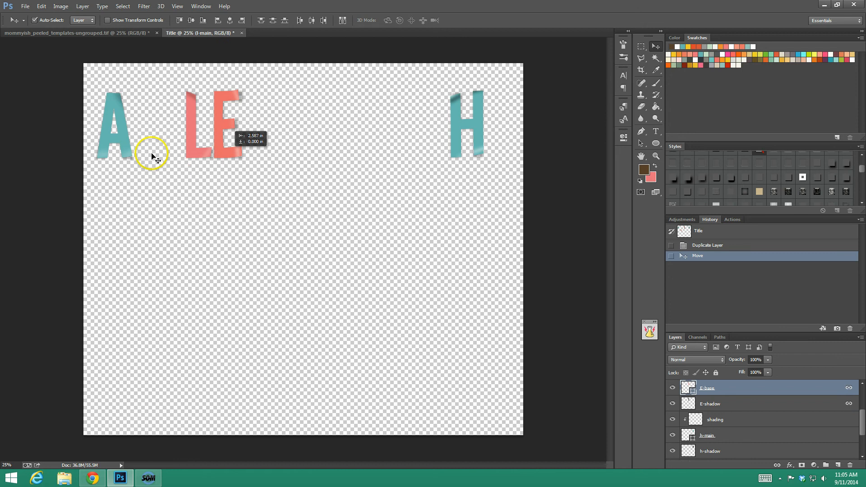
left_click_drag(120, 132, 282, 138)
left_click_drag(479, 129, 316, 127)
Crop the canvas closely around the row of four letters
left_click(641, 70)
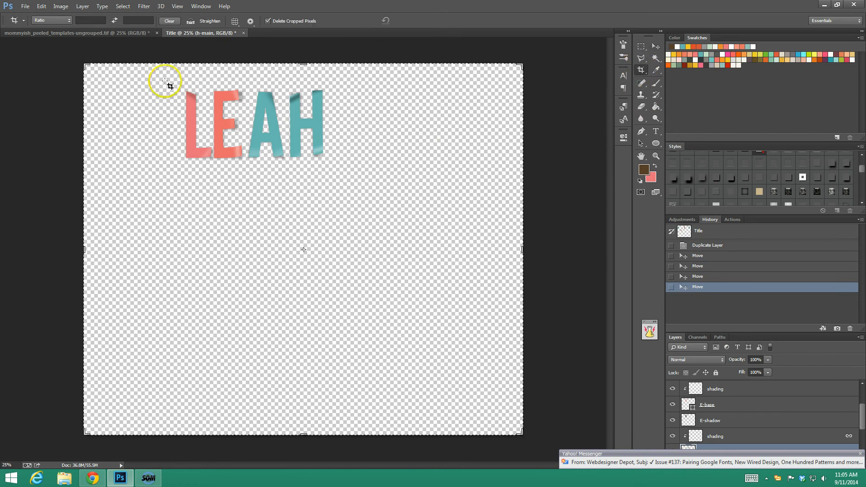
left_click_drag(165, 80, 342, 167)
right_click(315, 230)
left_click(316, 236)
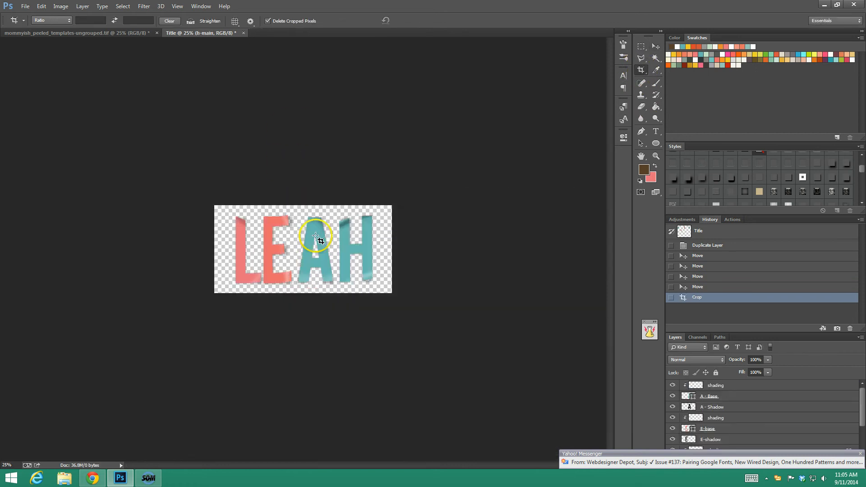
Close mommyish_peeled_templates-ungrouped.tif without saving its changes
left_click(656, 156)
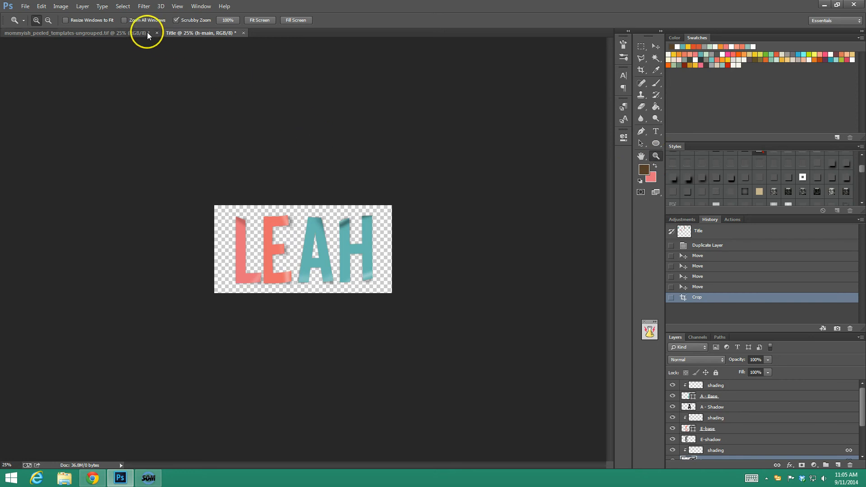
left_click(129, 35)
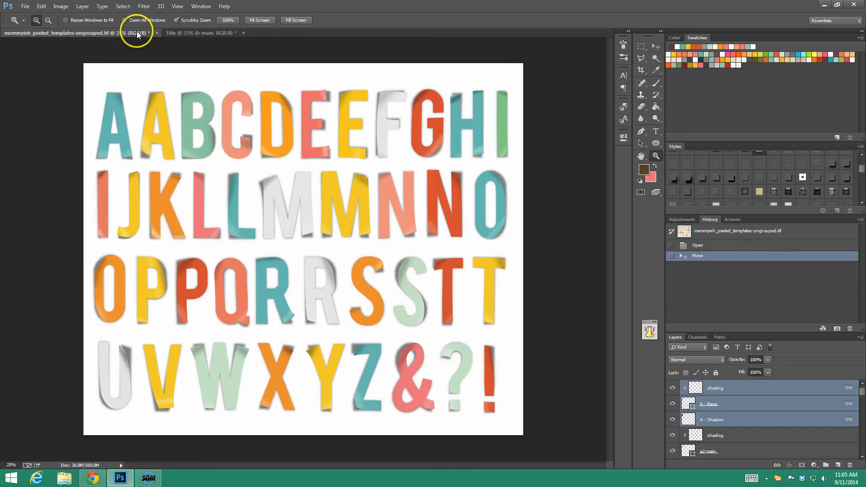
left_click(157, 33)
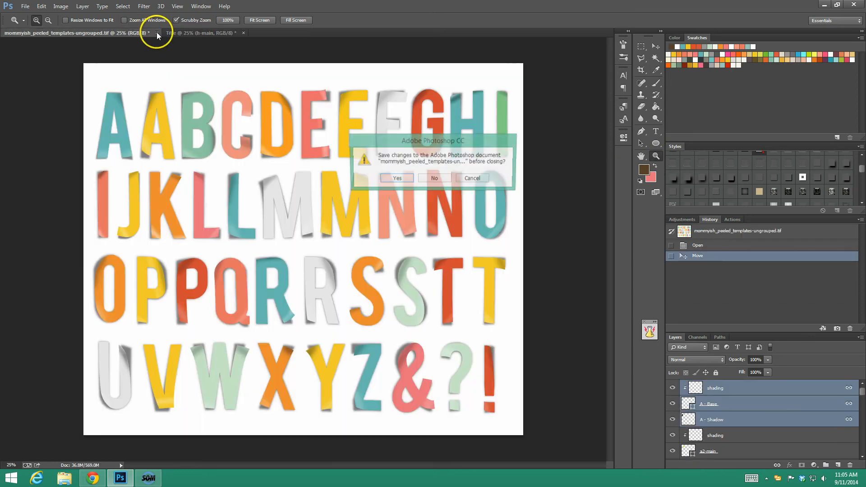
left_click(433, 179)
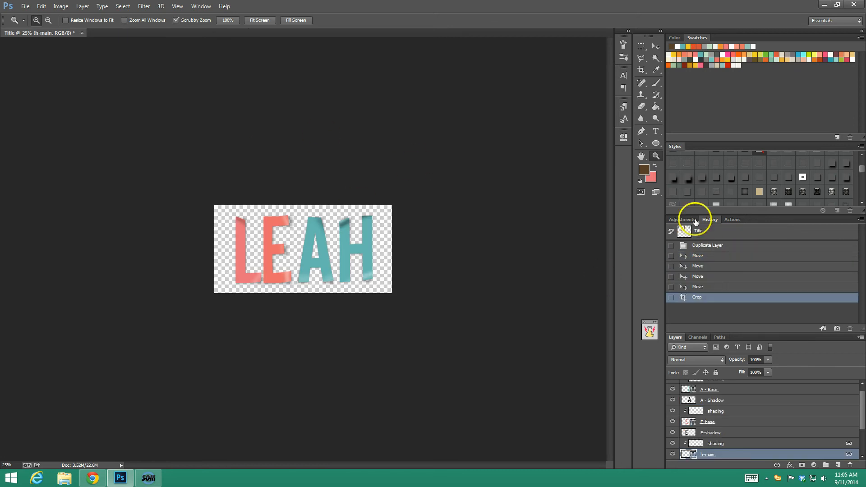
Add a new empty layer at the very bottom of the stack, beneath the L's shadow layer
left_click(366, 274)
left_click_drag(366, 274, 364, 271)
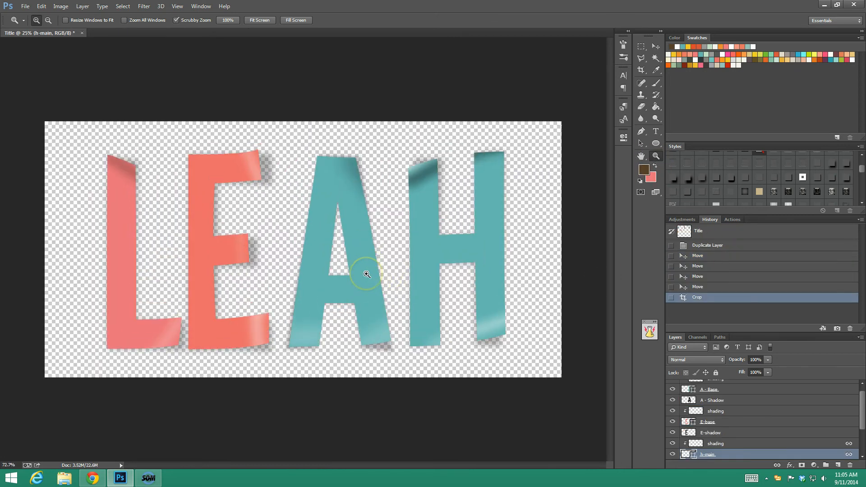
scroll(737, 445, "down", 2)
scroll(737, 445, "down", 2)
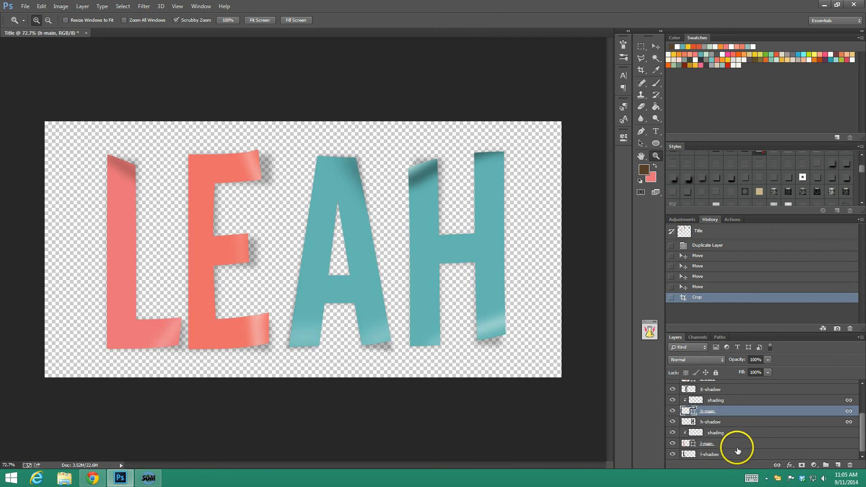
left_click(727, 454)
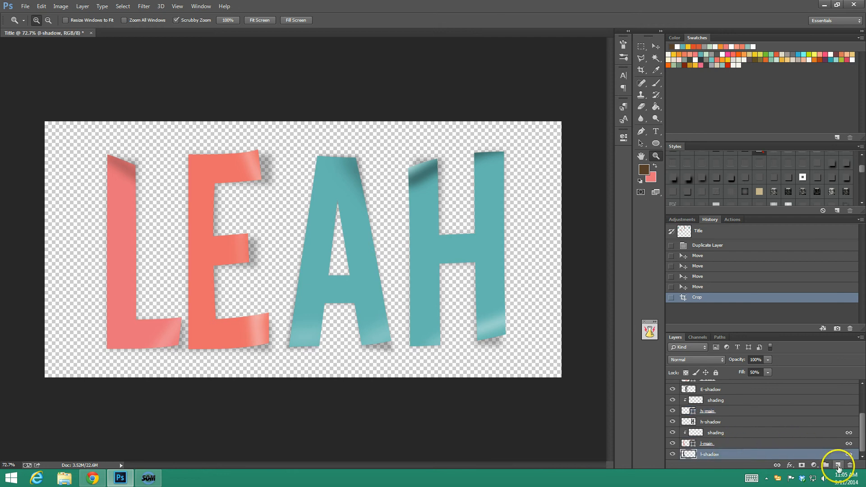
left_click(836, 465)
left_click_drag(798, 442, 785, 456)
Set the foreground colour to white and fill the bottom layer with it using the Paint Bucket
left_click(644, 170)
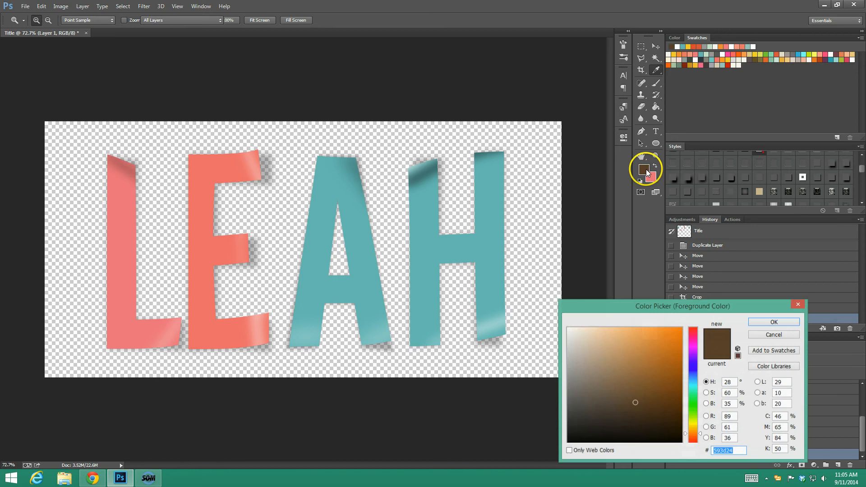
left_click_drag(641, 373, 567, 328)
left_click(769, 323)
key("z")
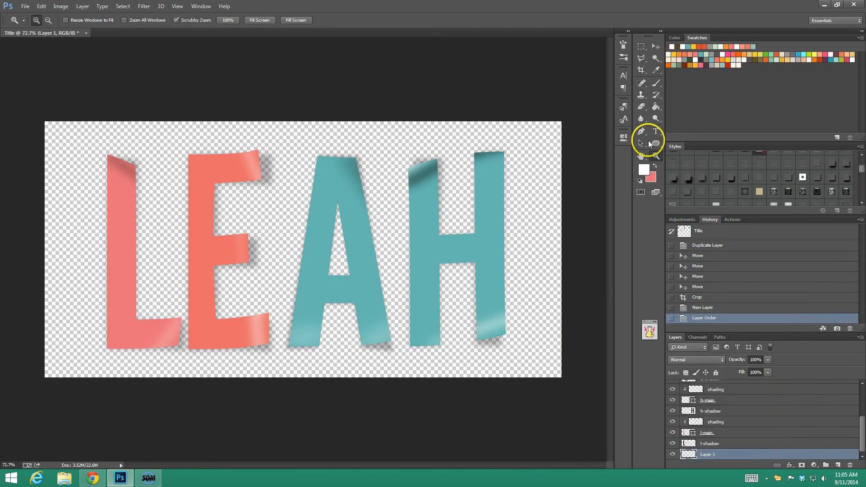
left_click(656, 106)
left_click(388, 285)
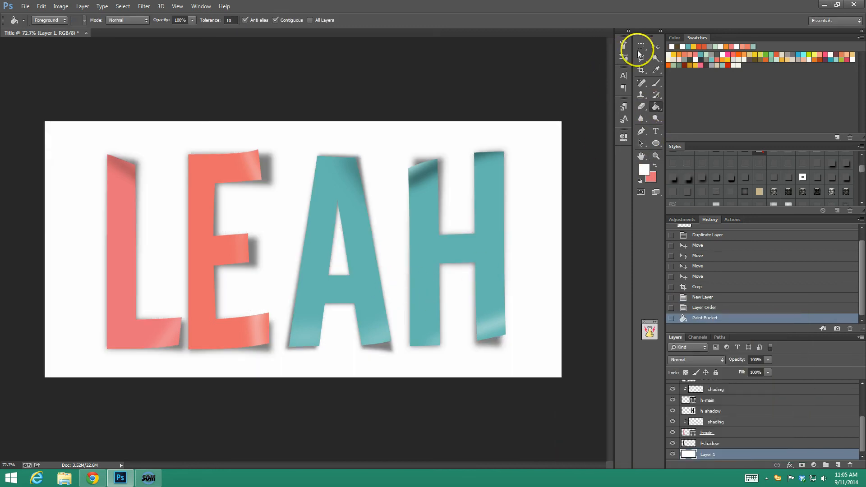
Move the L right to overlap the E and bring its shading, main and shadow layers to the top of the stack
left_click(653, 47)
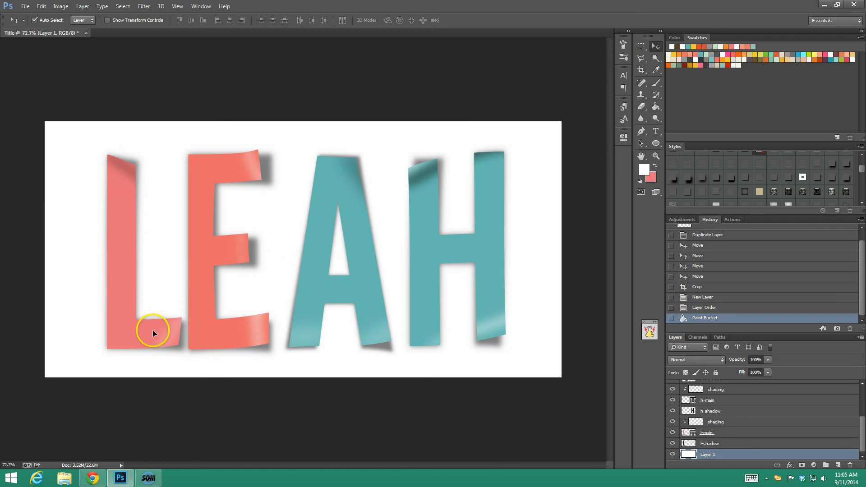
left_click_drag(152, 329, 159, 331)
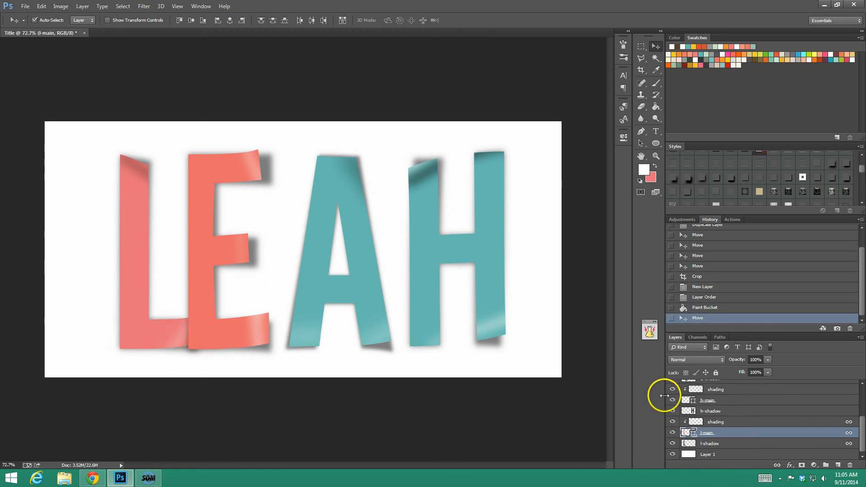
left_click(722, 423)
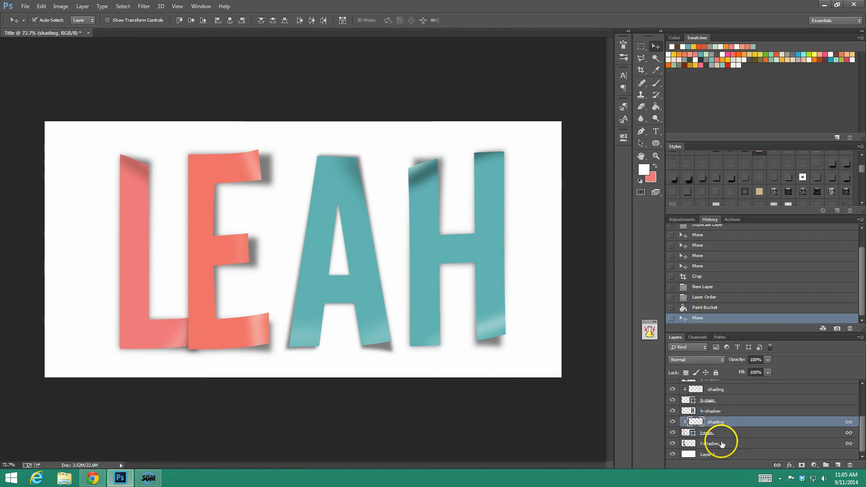
left_click(722, 444, "shift")
mouse_move(734, 422)
left_mouse_down()
mouse_move(741, 345)
mouse_move(731, 384)
left_mouse_up()
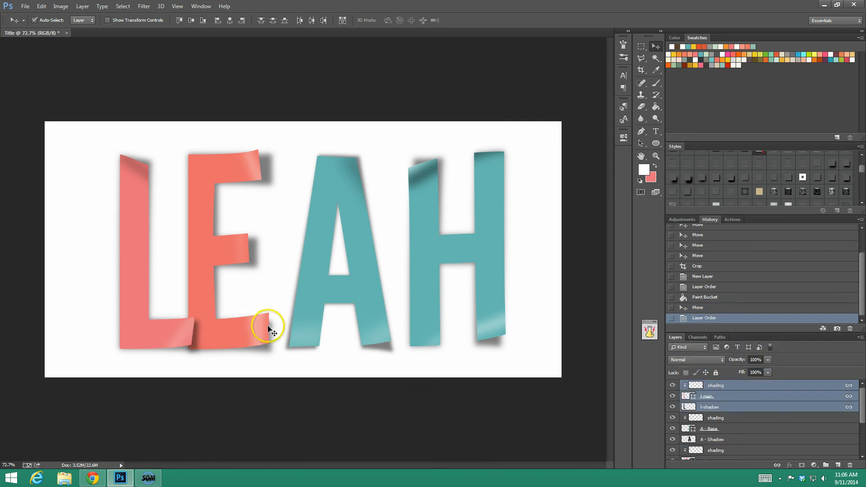
Tuck the A under the E's edge by placing its three layers below E-shadow, and slide the H left against the A
left_click_drag(304, 304, 280, 301)
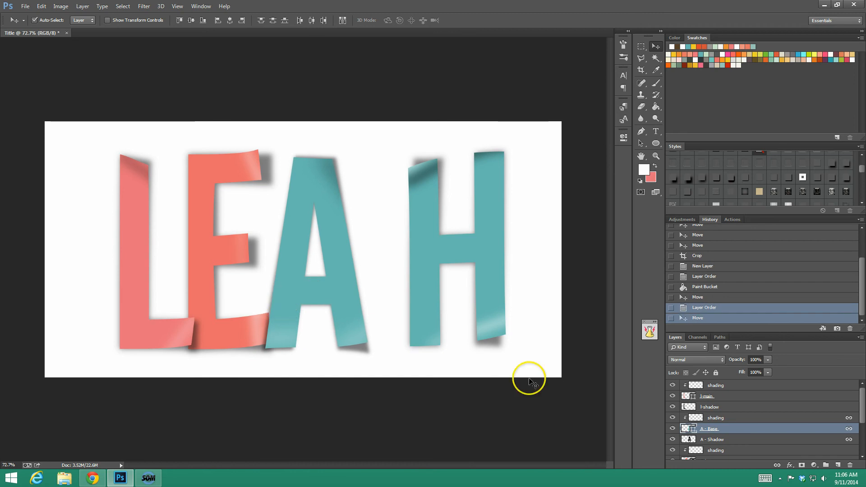
left_click(736, 450, "shift")
left_click(740, 439)
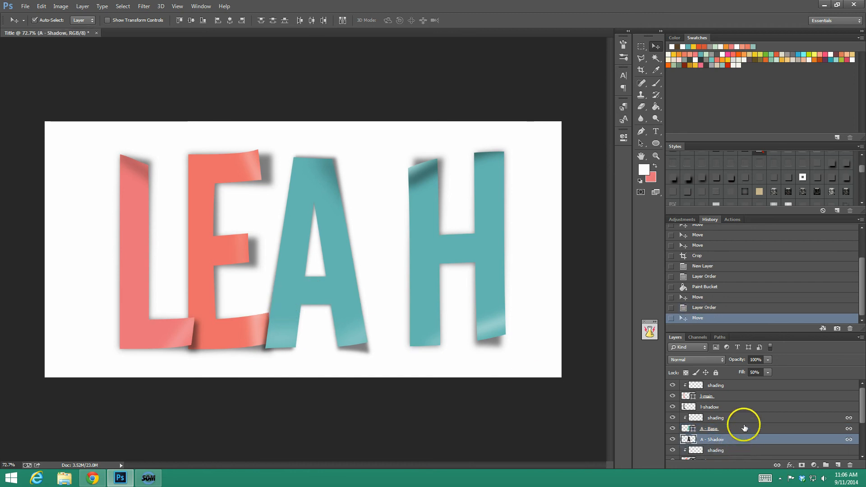
left_click(738, 418, "shift")
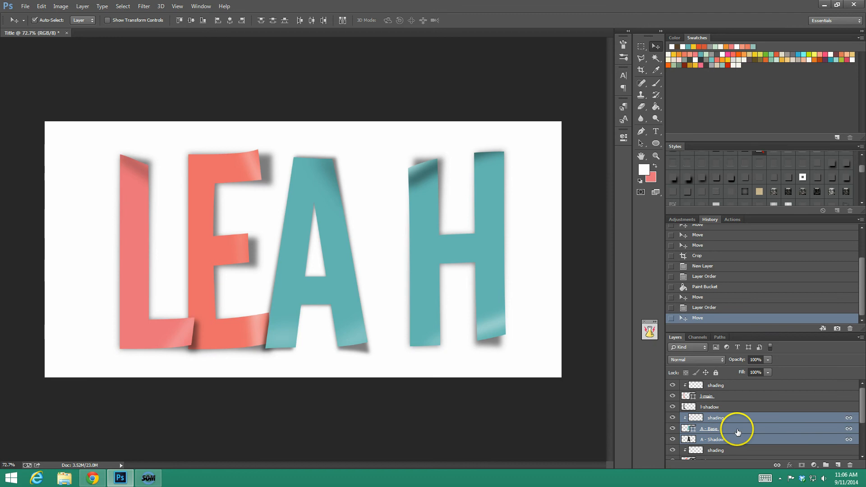
scroll(731, 421, "down", 2)
left_click_drag(732, 420, 721, 453)
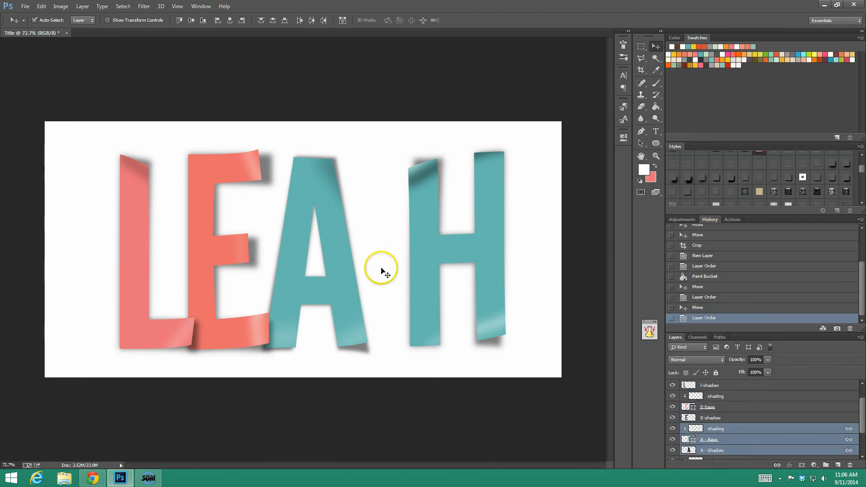
left_click_drag(419, 248, 373, 250)
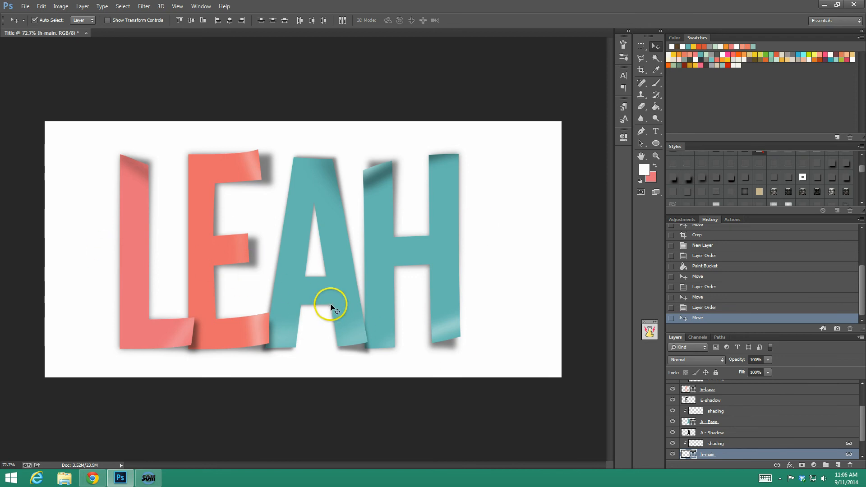
Recolour the L's main shape yellow (fac829) from the swatches
left_click(135, 262)
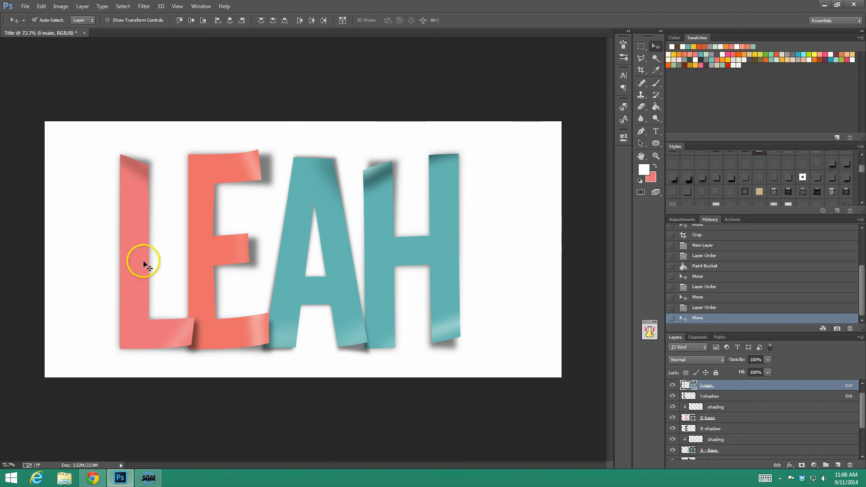
double_click(695, 386)
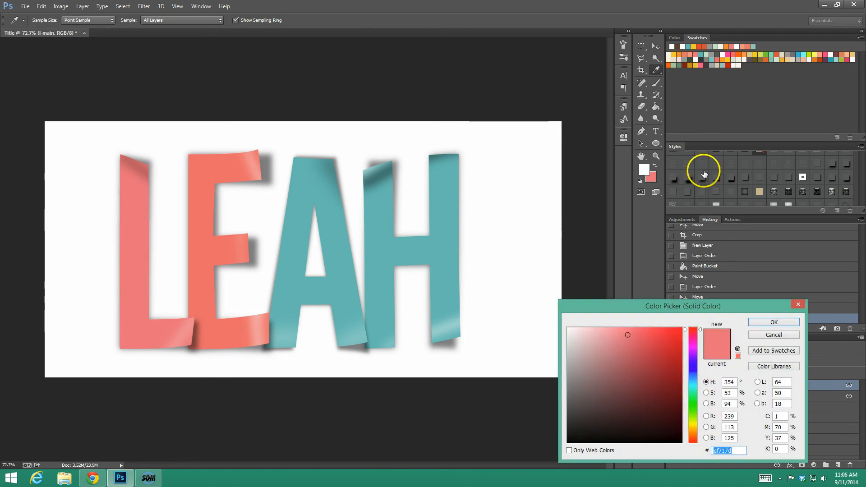
left_click(677, 53)
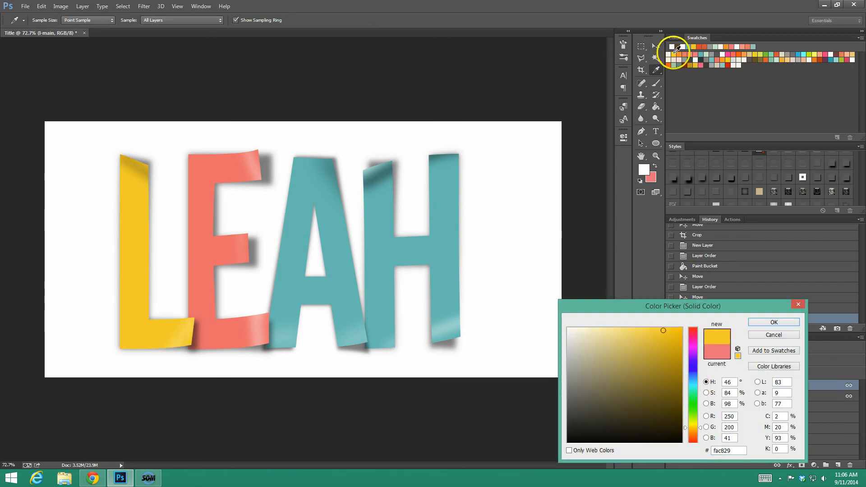
left_click(769, 323)
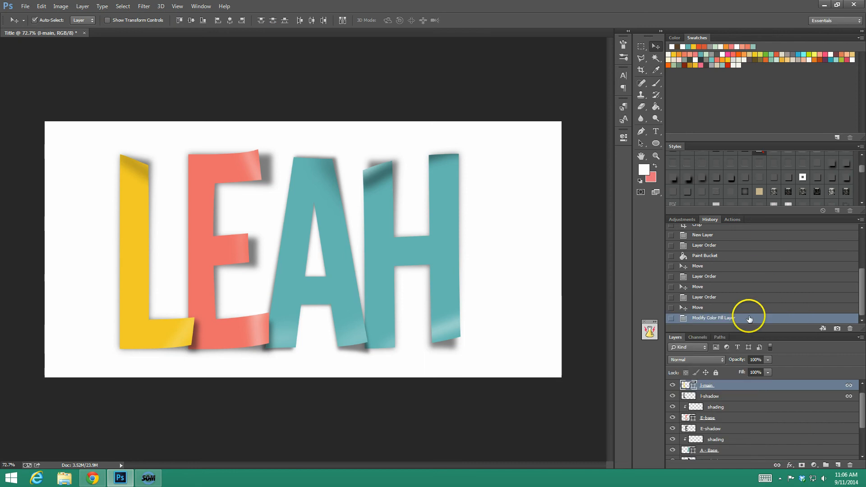
Recolour the A - Base shape orange (f28b2e) from the swatches
left_click(343, 267)
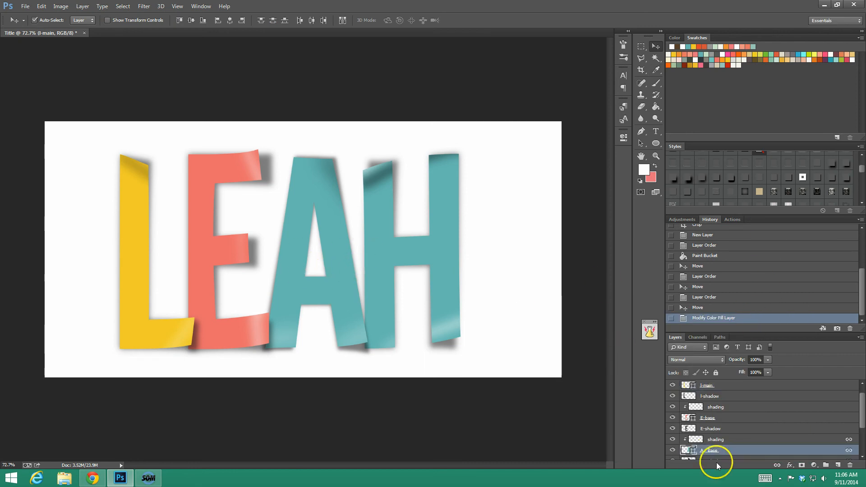
double_click(694, 453)
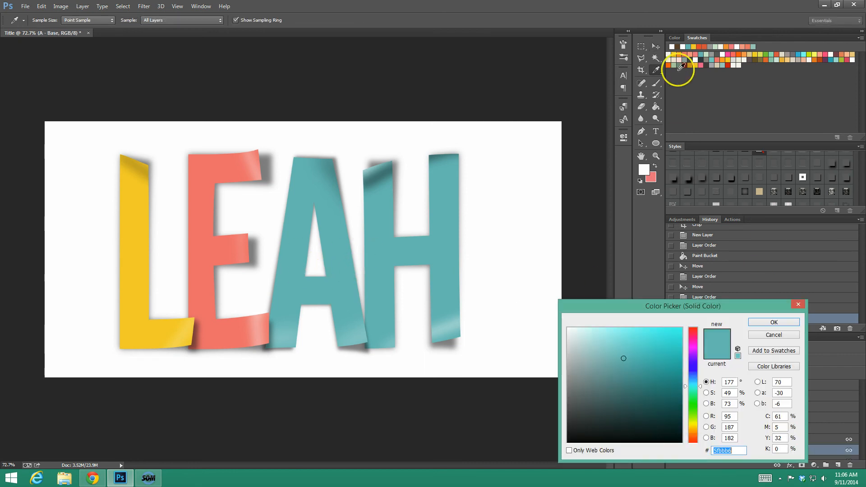
left_click(682, 49)
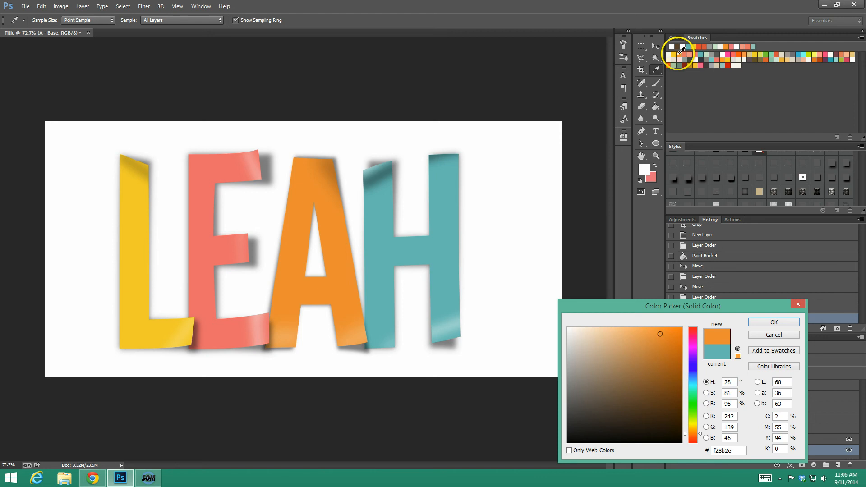
left_click(766, 323)
Recolour the H's main shape salmon (f49081) from the swatches
left_click(412, 246)
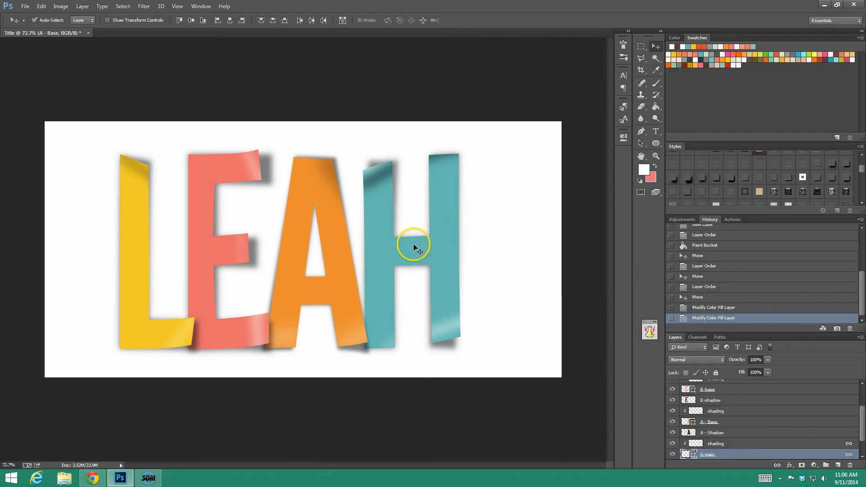
double_click(694, 453)
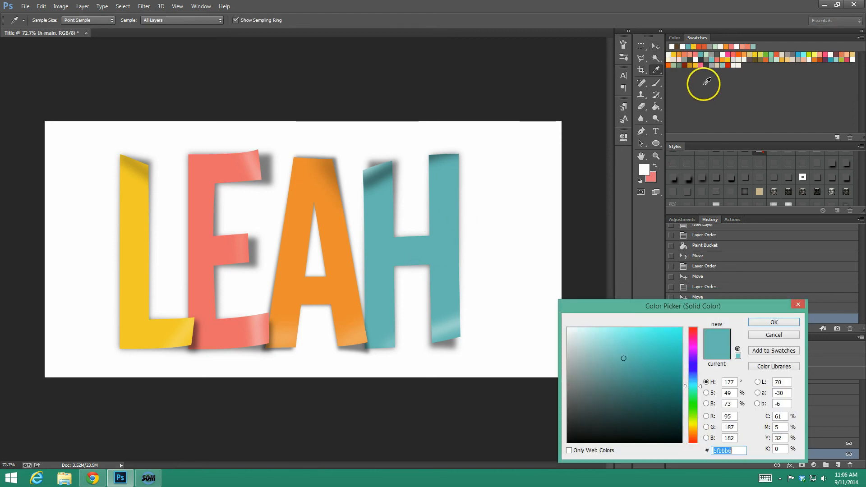
left_click(692, 53)
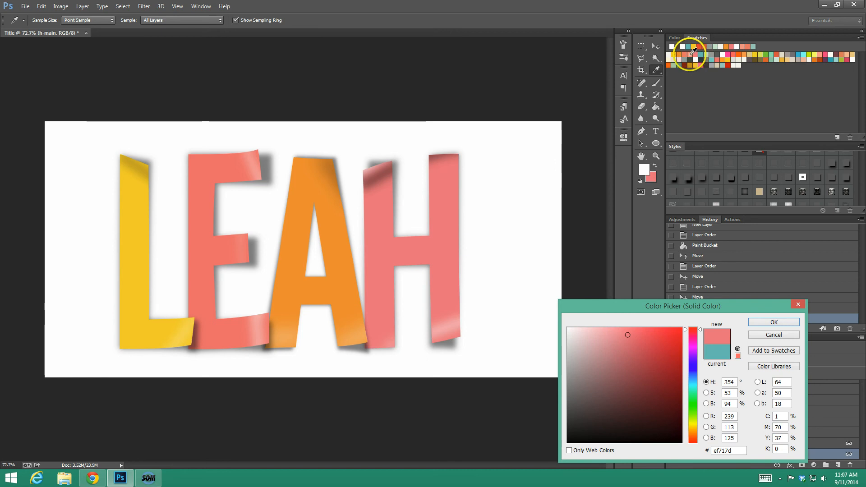
left_click(693, 53)
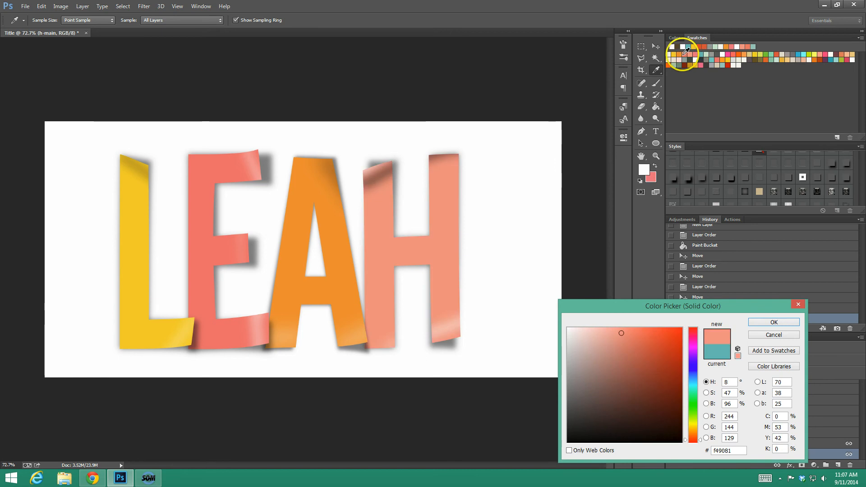
left_click(768, 323)
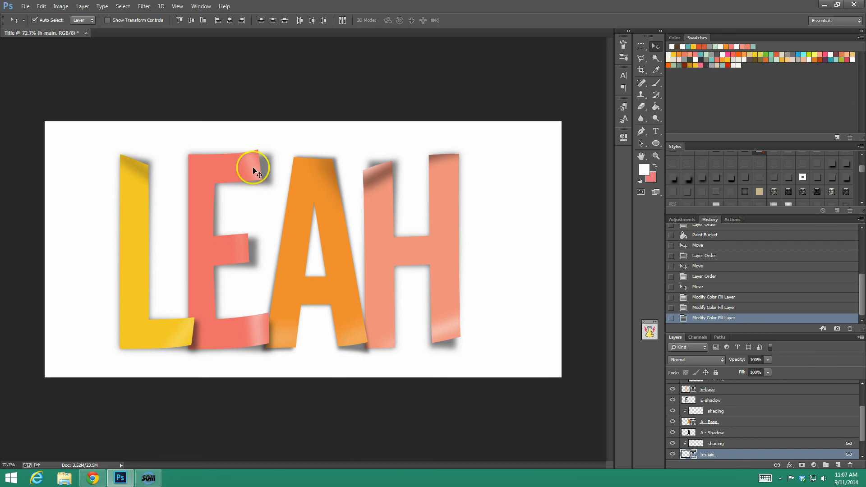
Open the pink creased paper SBasic_AlwaysCrisp_s06 from the Always Crisp - Papers II folder of the Studio Basic & Mommyish kit
left_click(24, 7)
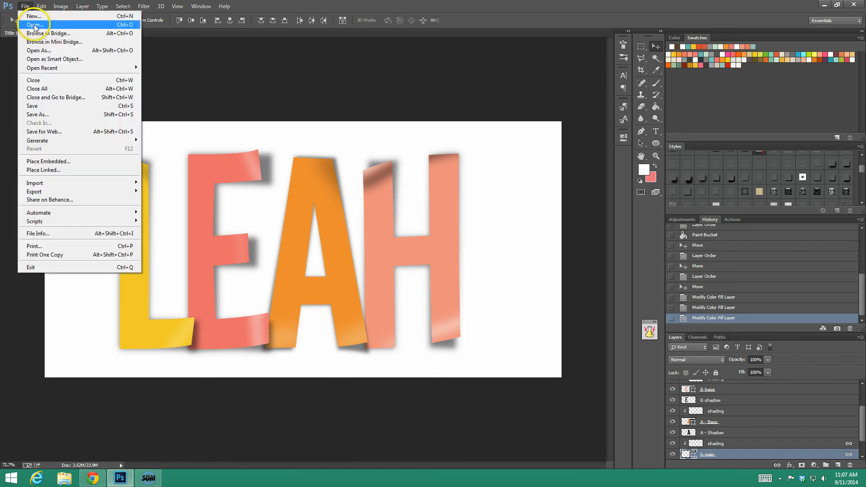
left_click(34, 24)
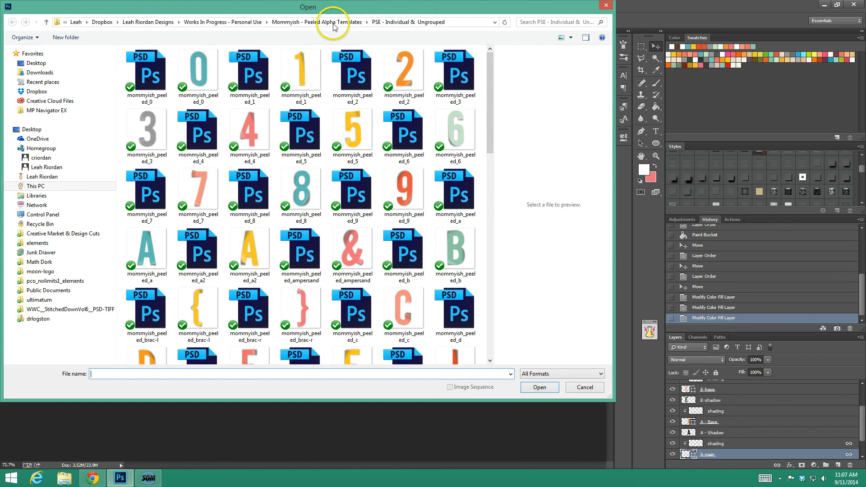
left_click(333, 23)
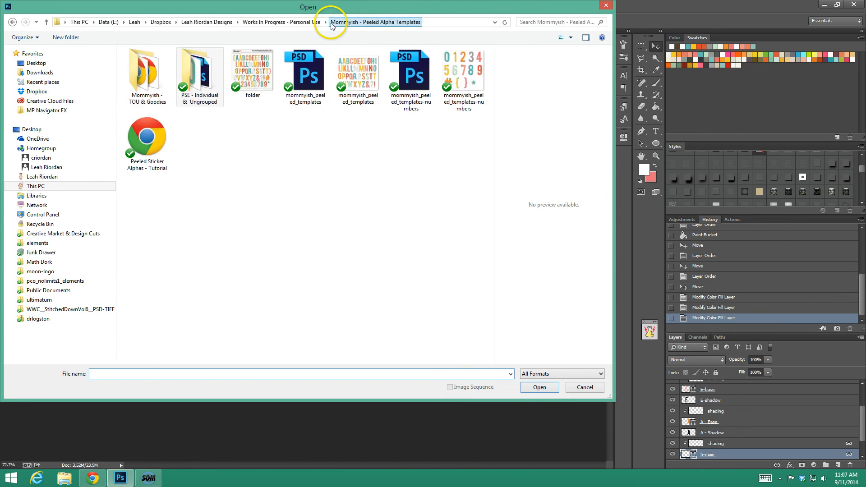
left_click(269, 22)
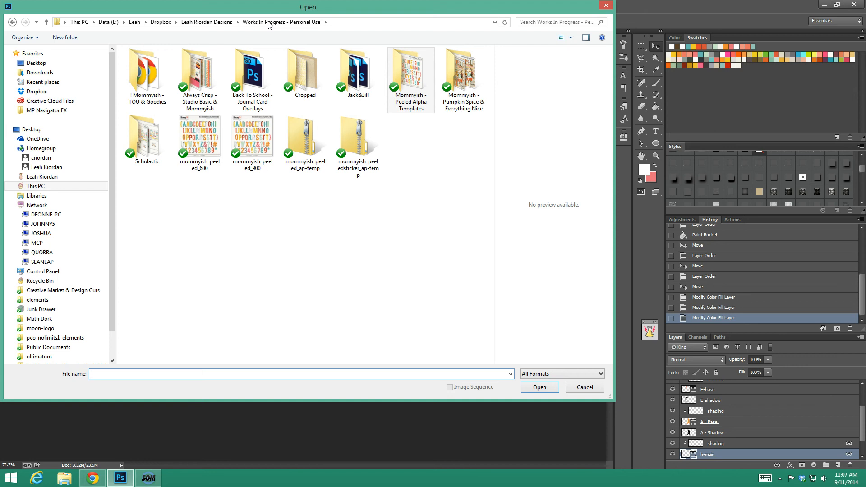
double_click(202, 79)
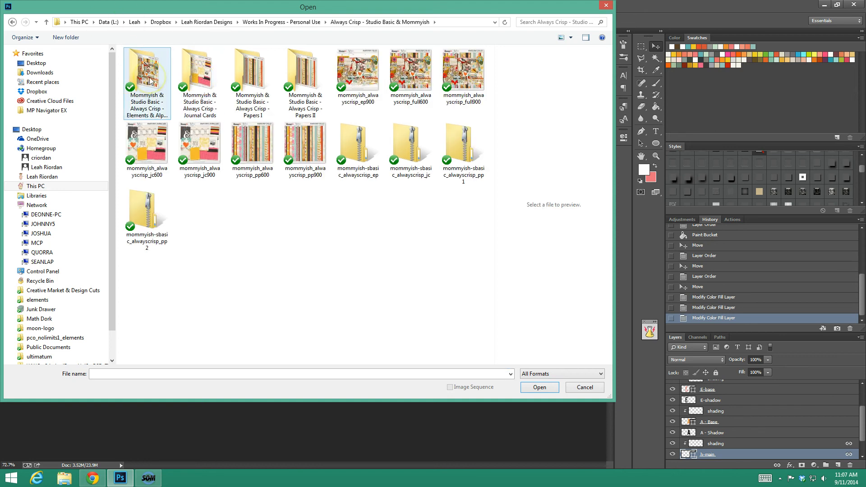
double_click(251, 77)
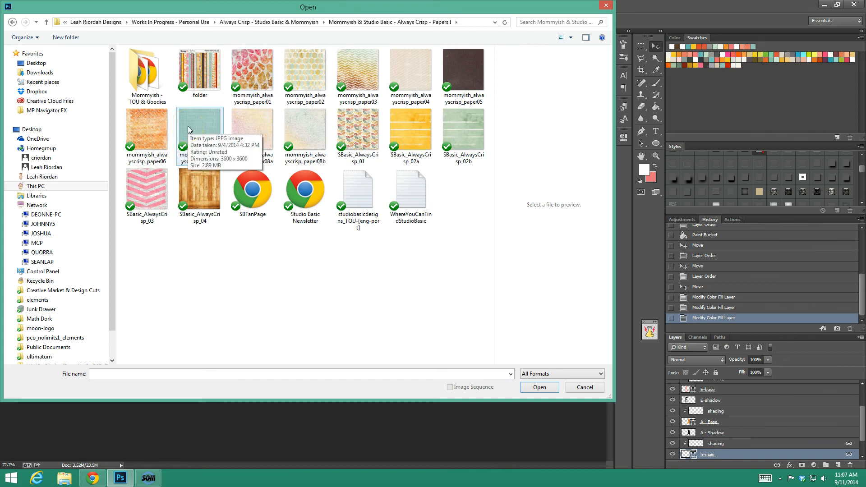
key("BackSpace")
double_click(300, 88)
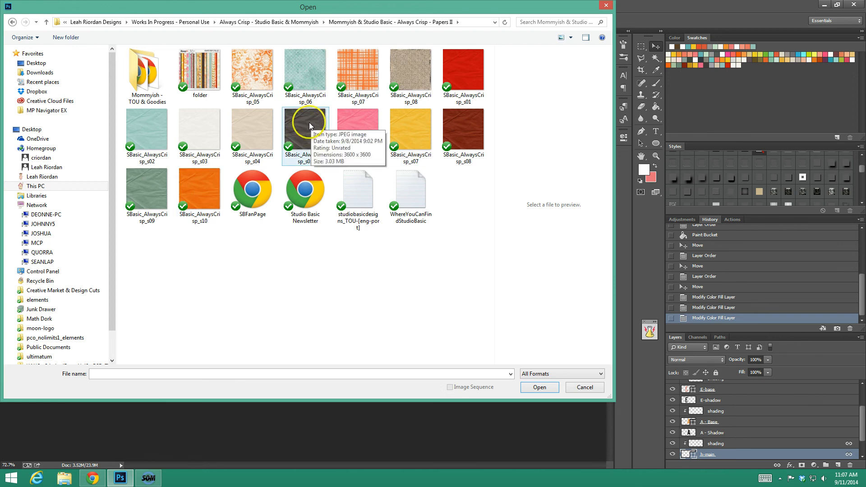
left_click(356, 126)
double_click(356, 123)
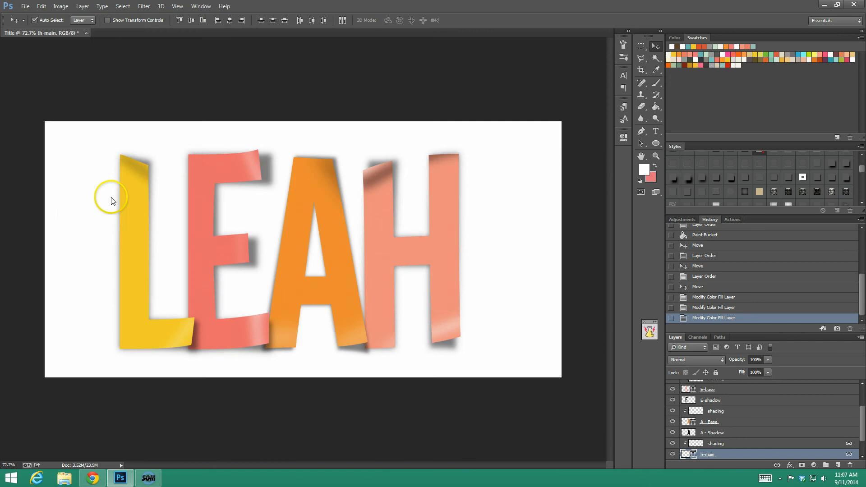
Copy the entire canvas of the pink paper and close that document
key("ctrl+a")
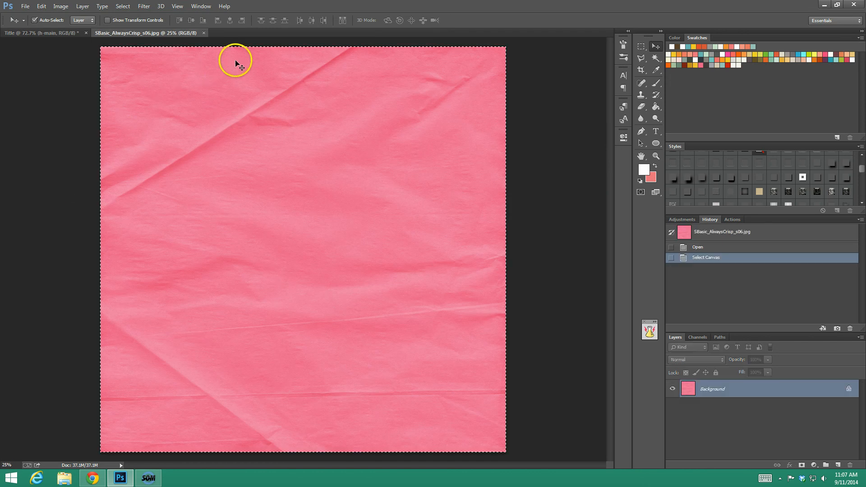
left_click(204, 32)
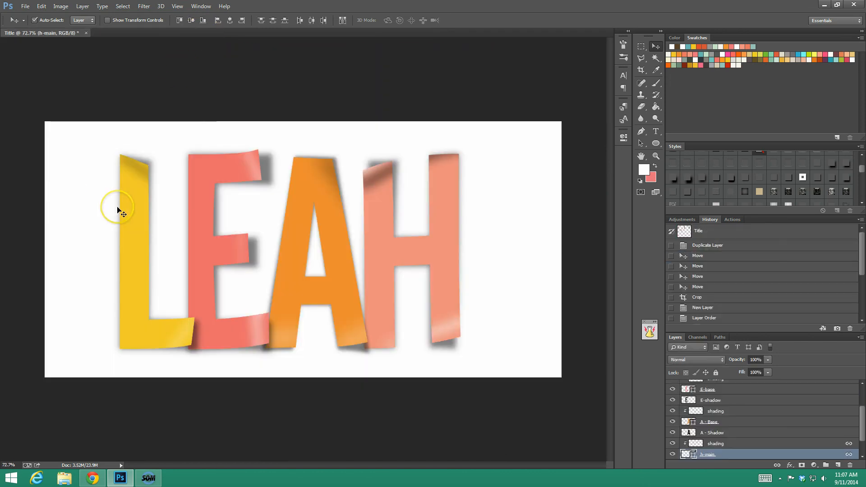
left_click(136, 248)
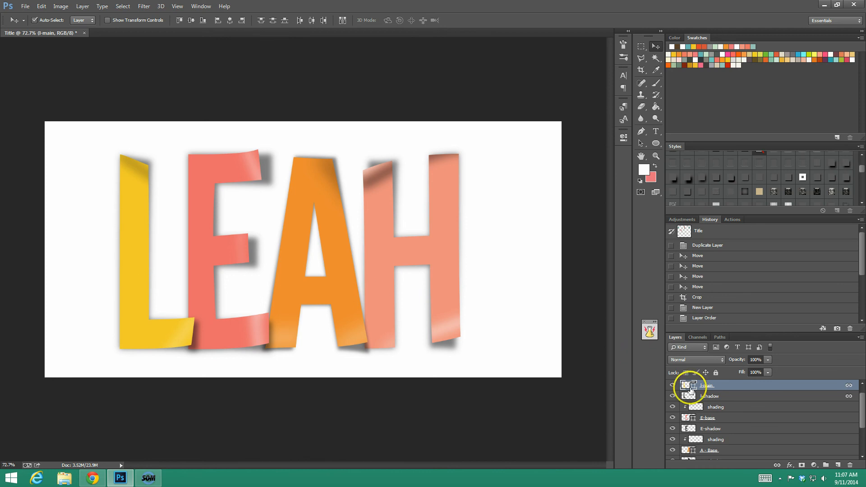
scroll(704, 396, "up", 1)
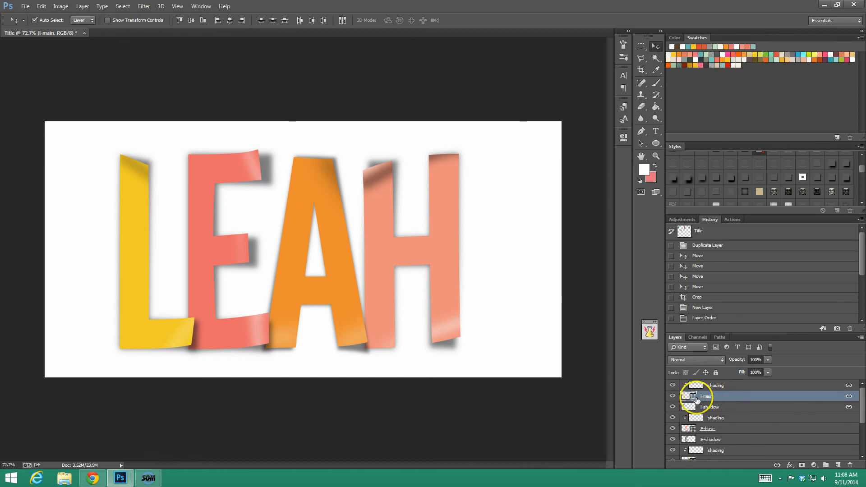
left_click(210, 253)
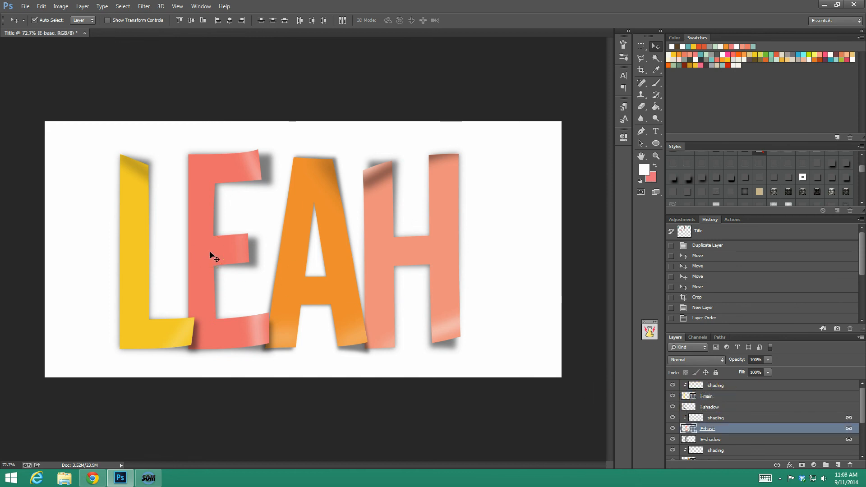
left_click(292, 253)
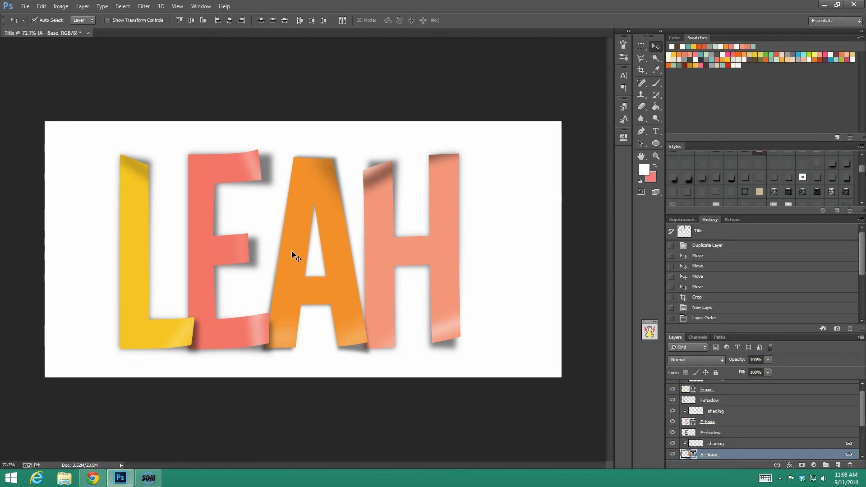
left_click(416, 256)
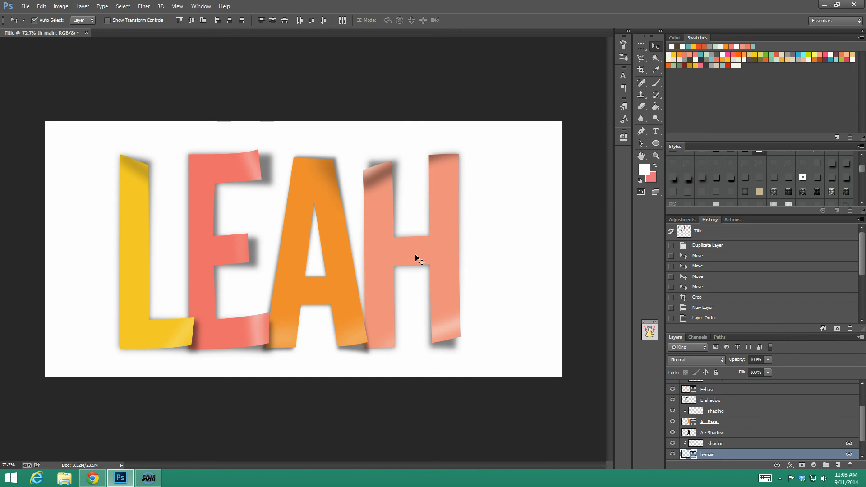
Paste the pink paper as a clipped layer directly above the base shape of each letter: L, E, A and H
left_click(141, 247)
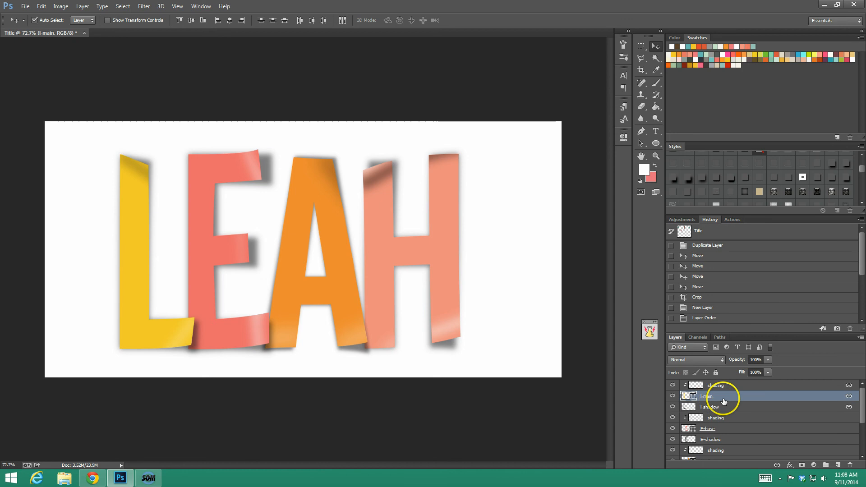
key("ctrl+v")
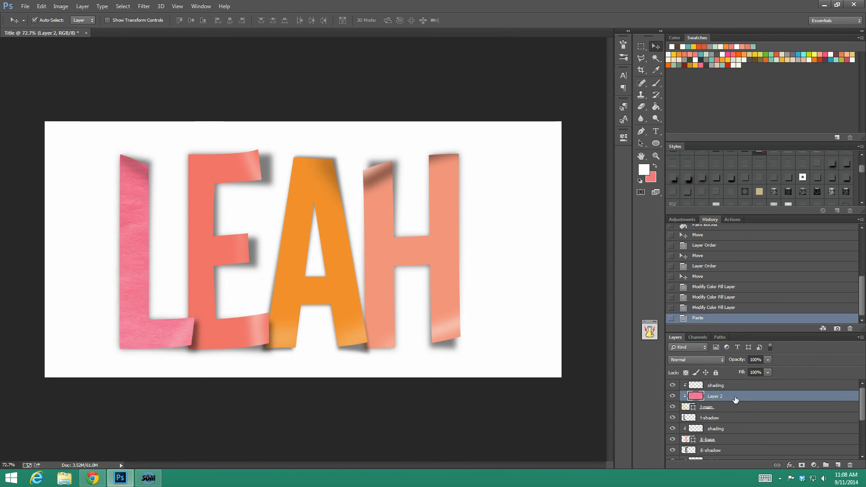
left_click(208, 254)
key("ctrl+v")
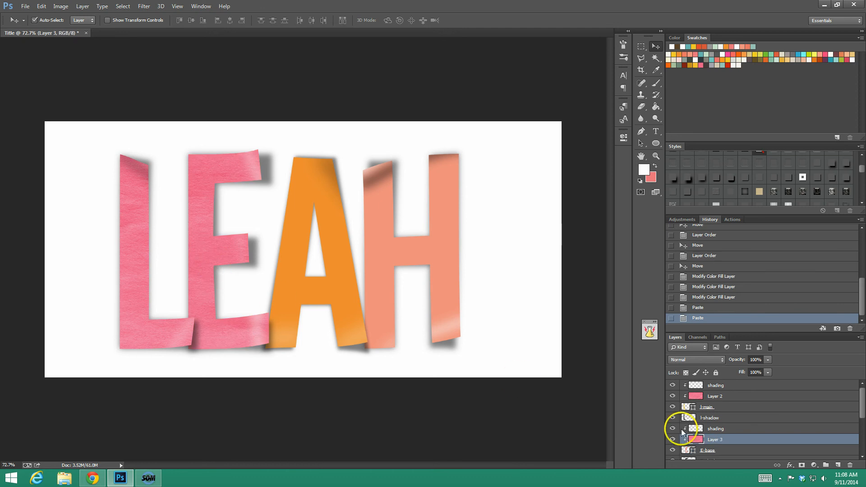
left_click(342, 290)
key("ctrl+v")
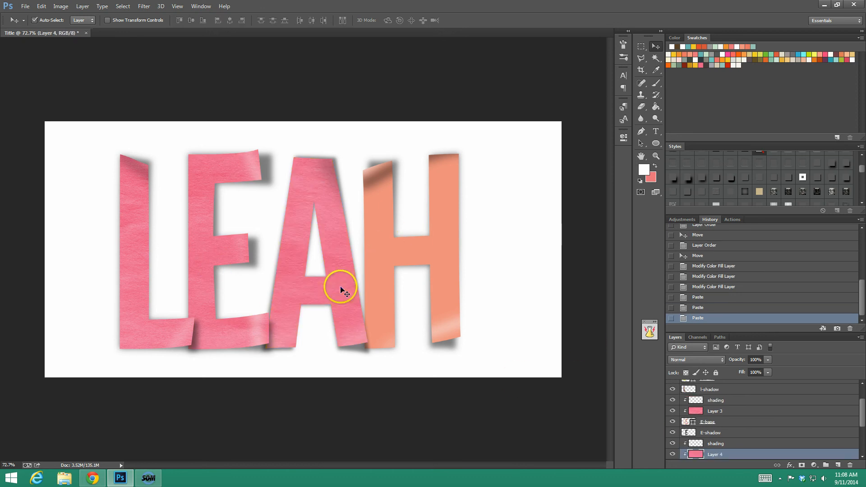
left_click(407, 255)
key("ctrl+v")
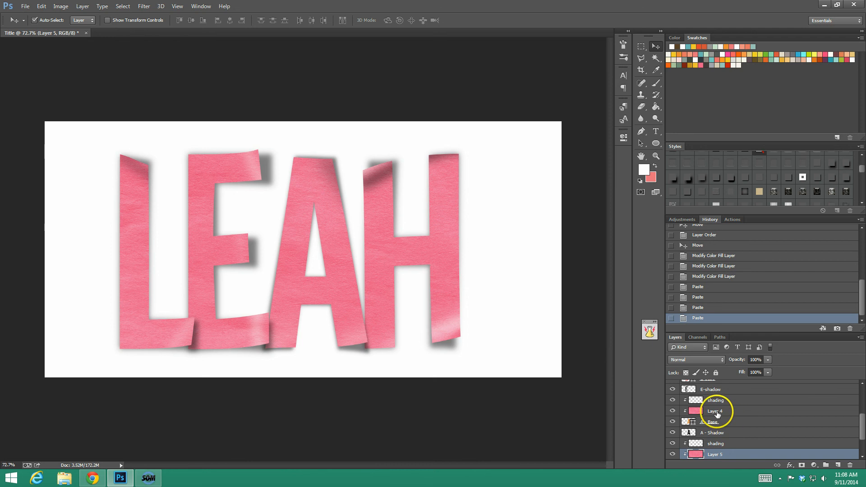
Reposition the H's paper layer with Free Transform to about X 1441 px, Y 1582 px so its creases cross the letter
key("ctrl+t")
mouse_move(491, 356)
left_mouse_down()
mouse_move(505, 365)
mouse_move(367, 222)
mouse_move(380, 293)
left_mouse_up()
left_click(654, 48)
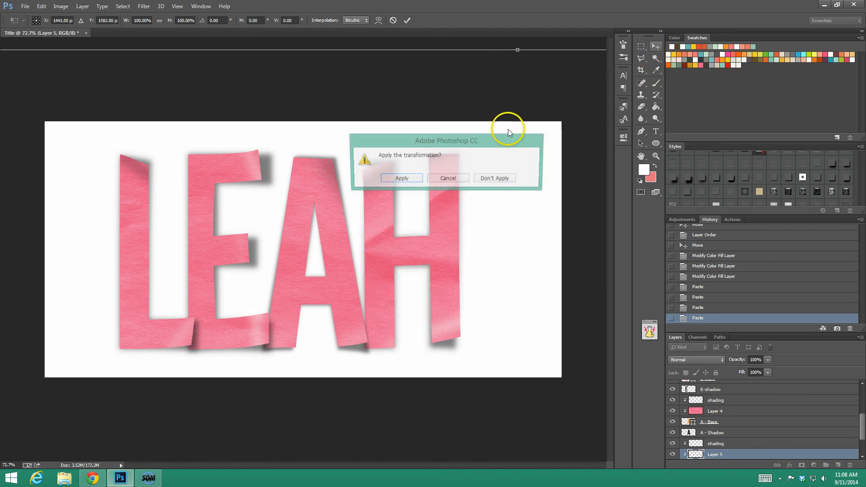
left_click(396, 177)
Shift the A's paper layer with Free Transform so a different part of the texture fills the letter, and apply it
left_click(310, 298)
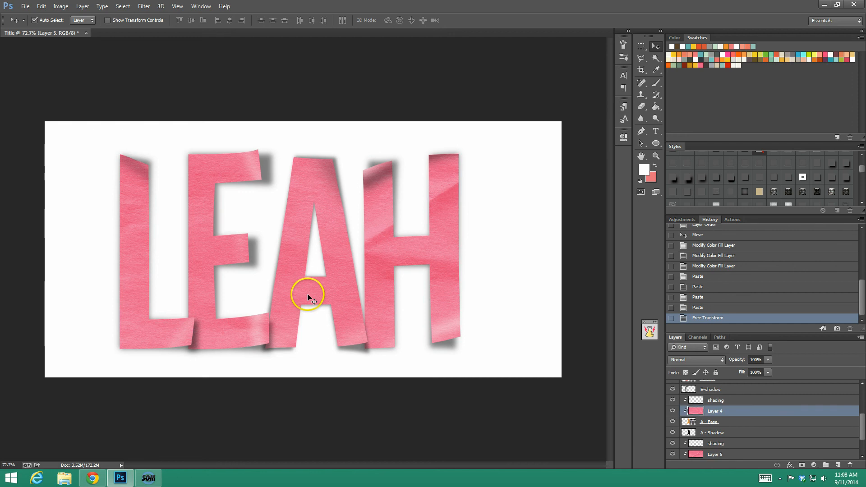
key("ctrl+t")
left_click_drag(377, 292, 224, 179)
left_click_drag(406, 305, 271, 156)
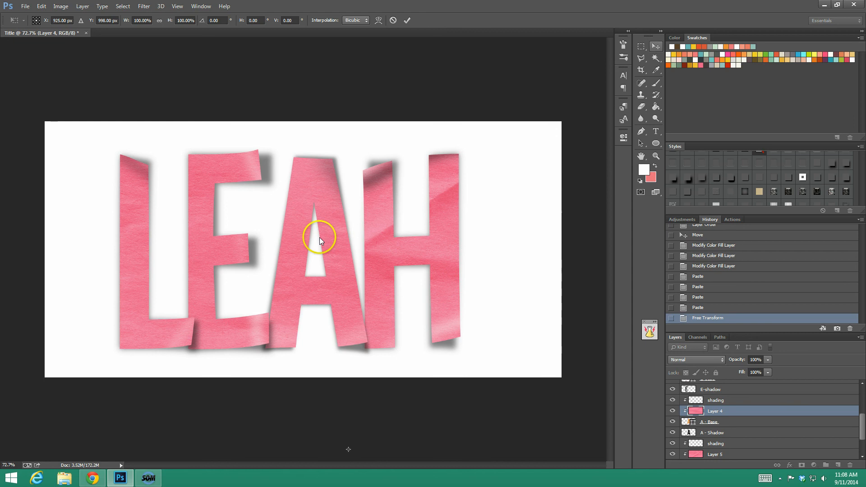
key("v")
left_click(396, 178)
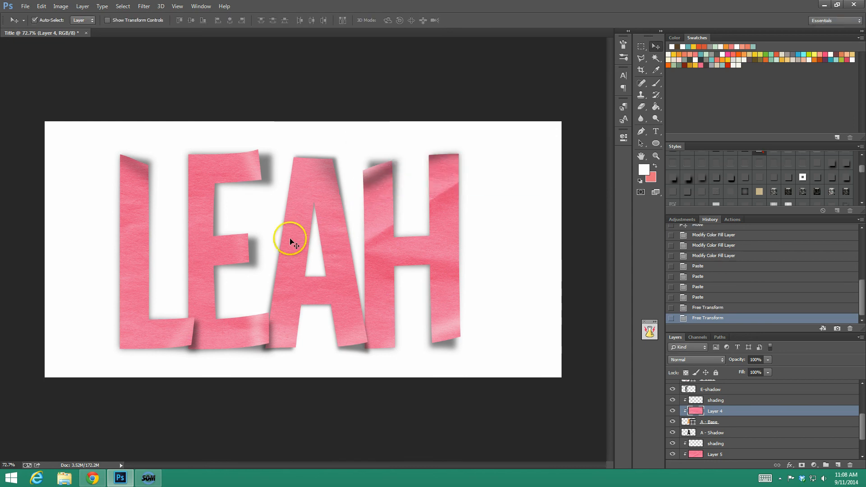
Move the E's paper layer with Free Transform to about X 155 px, Y 193 px and apply the transformation
left_click(204, 250)
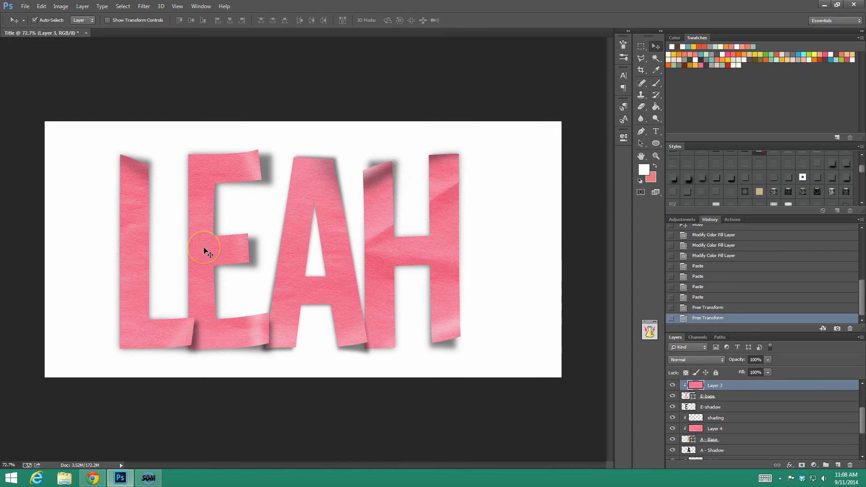
key("ctrl+t")
left_click_drag(344, 375, 135, 124)
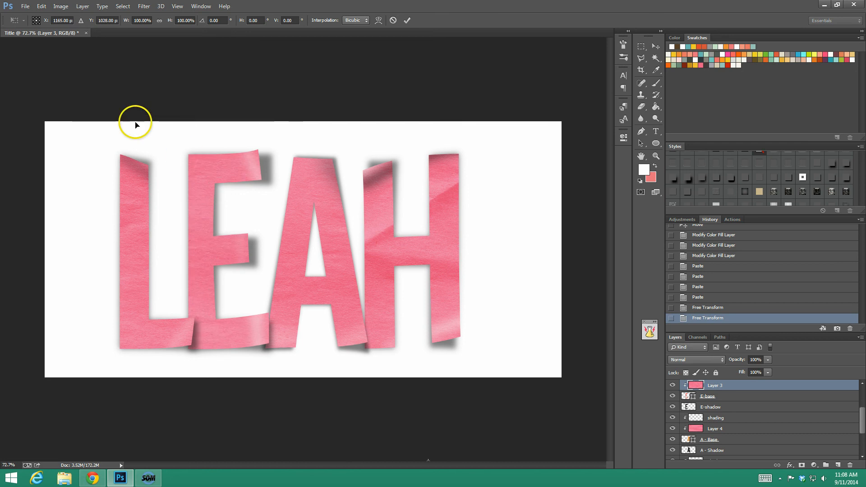
left_click_drag(364, 263, 178, 185)
left_click_drag(336, 342, 253, 209)
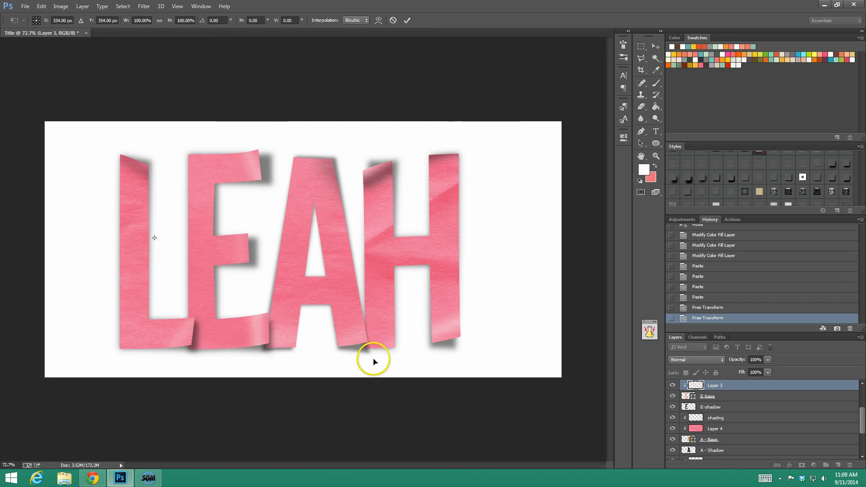
left_click_drag(386, 375, 330, 324)
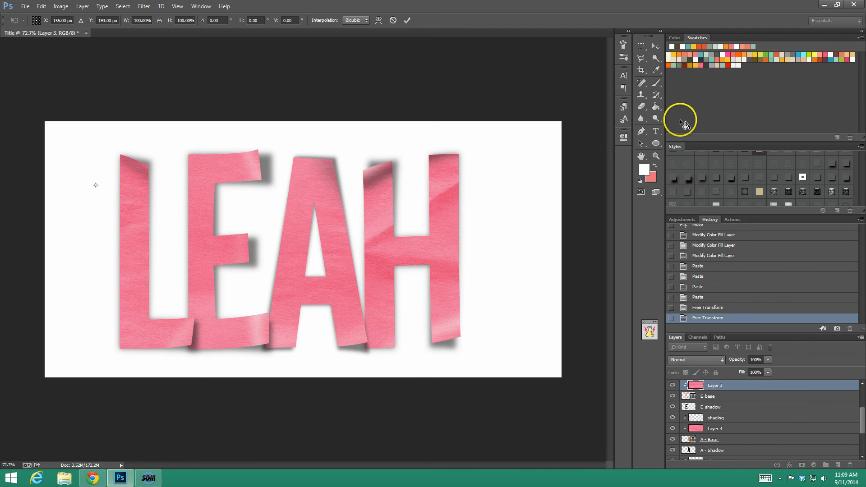
left_click(656, 47)
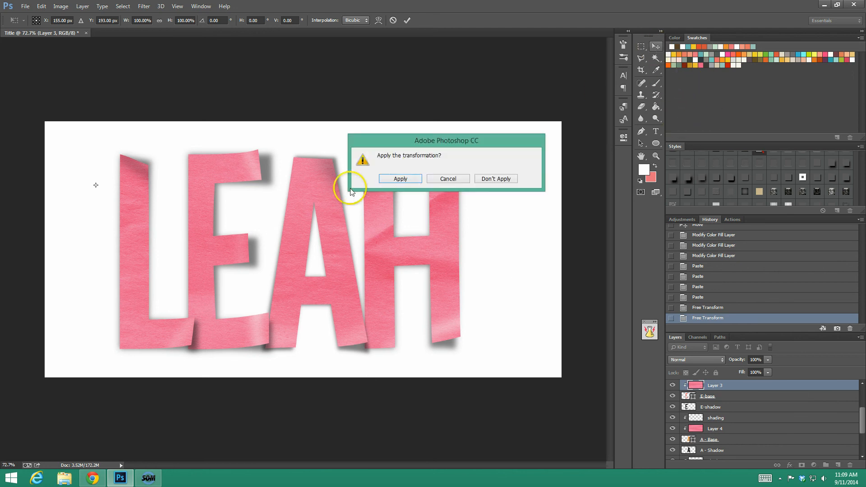
left_click(404, 178)
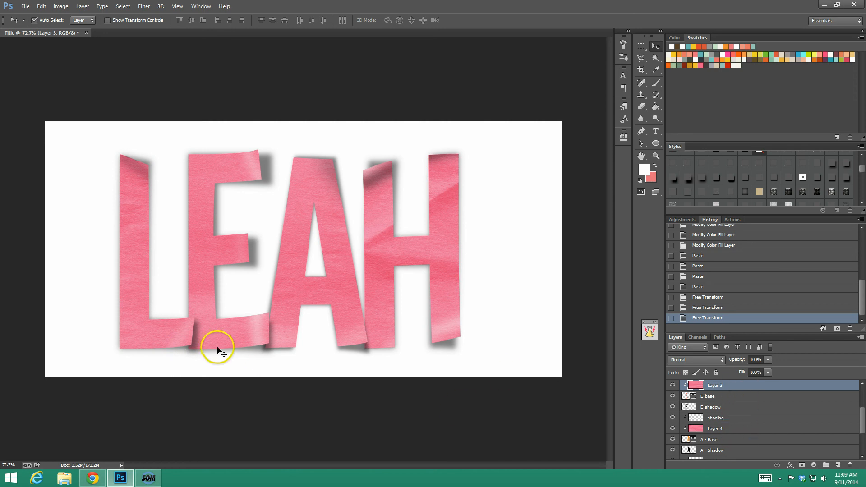
Preview the L's shadow layer hidden and shown, try other fill values and return its fill to 50%
left_click(183, 353)
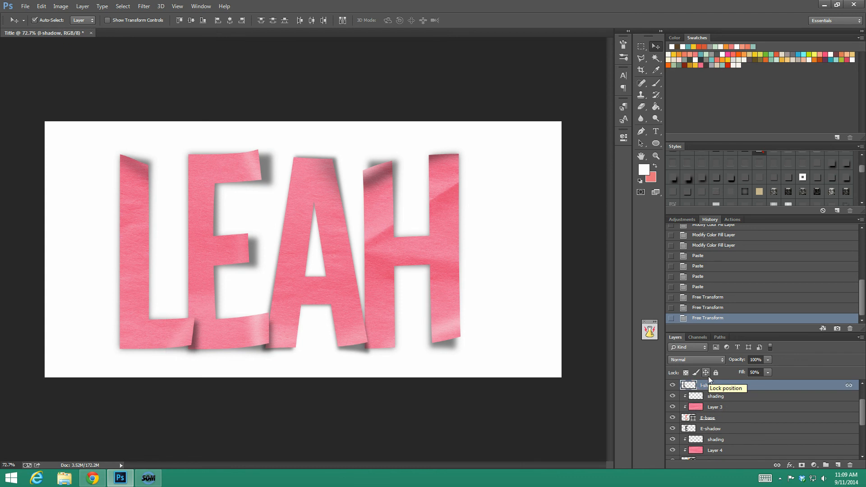
left_click(673, 386)
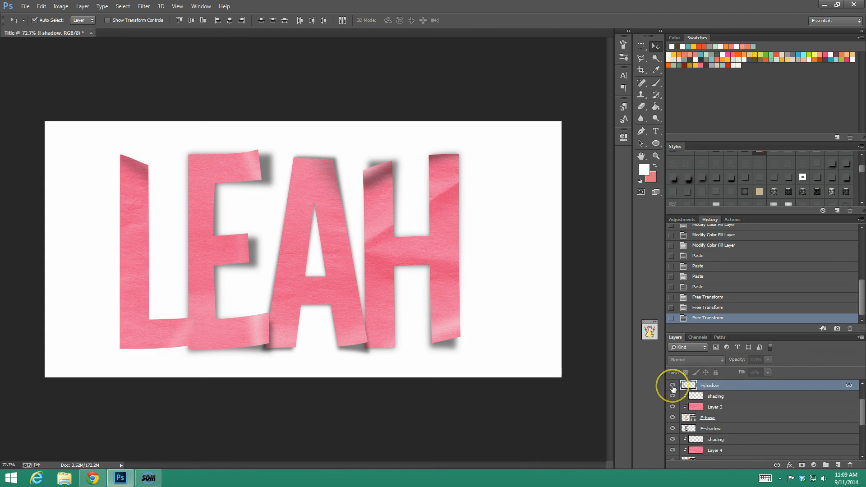
left_click(672, 386)
left_click(768, 372)
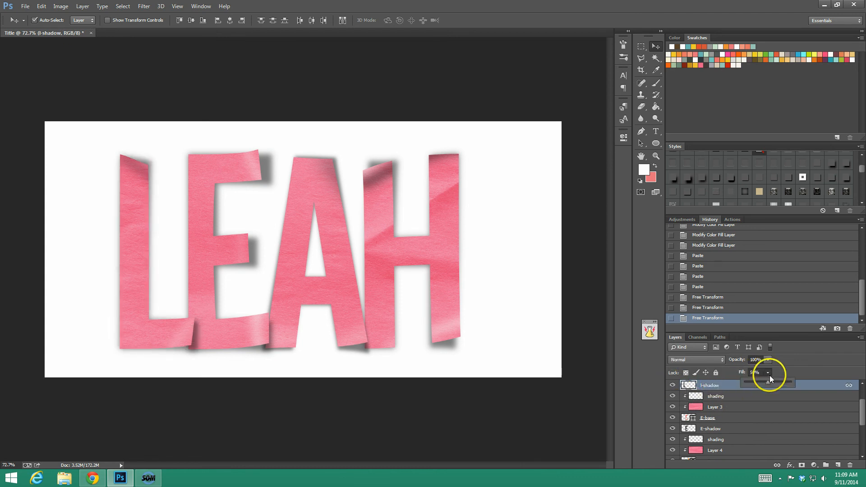
left_click_drag(766, 381, 791, 382)
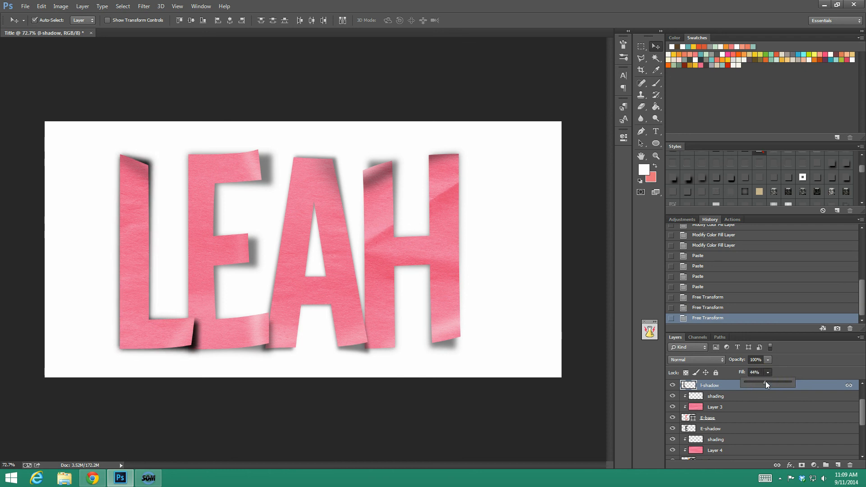
left_click_drag(766, 382, 767, 389)
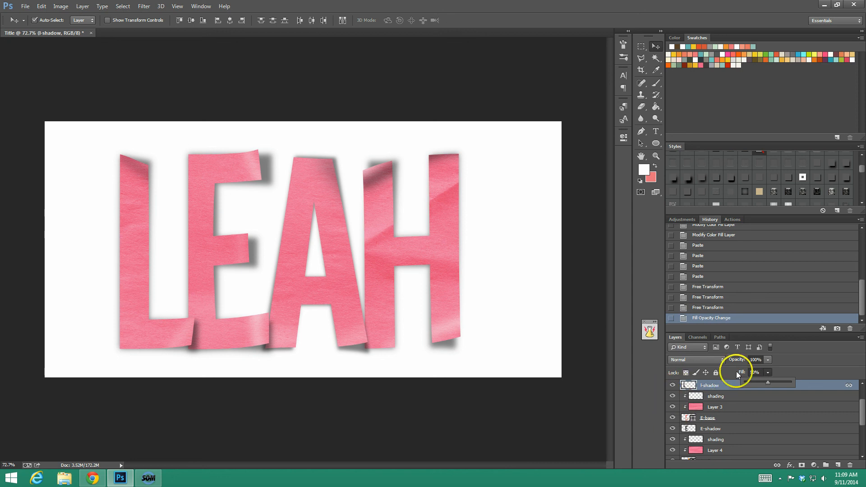
left_click(691, 359)
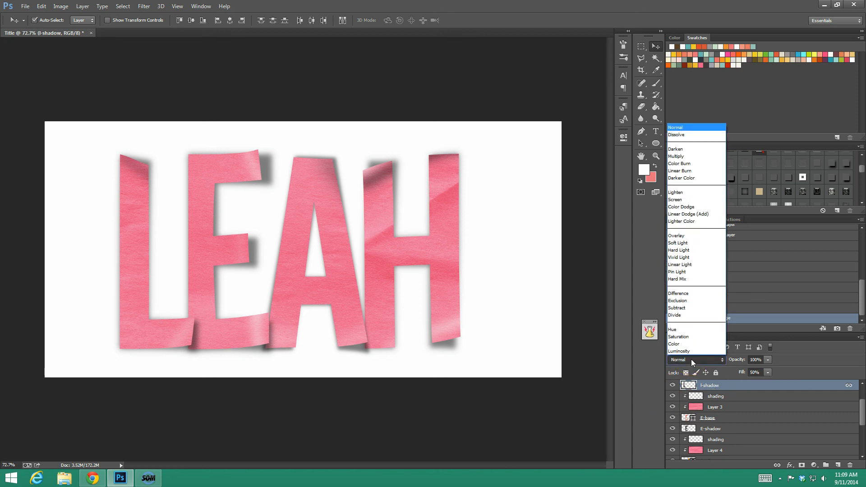
left_click(691, 359)
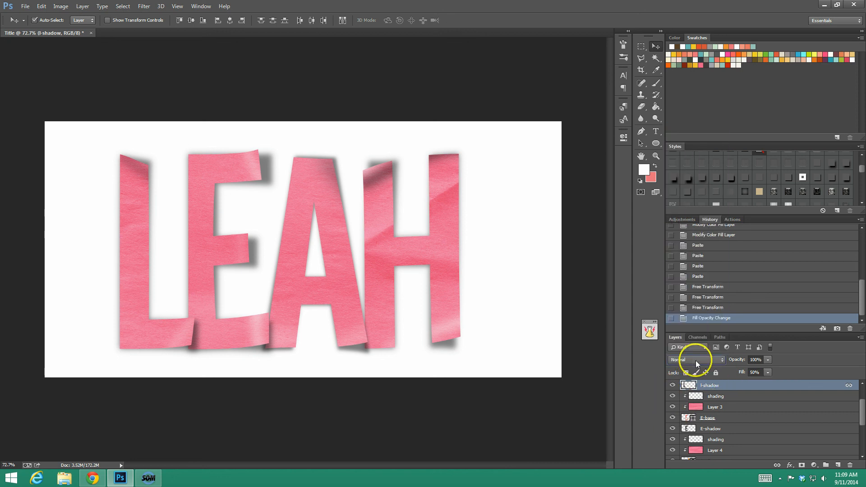
Add a dark brown (#5d3e2d) Color Overlay in Normal mode at 100% opacity to the L's shadow layer
double_click(747, 385)
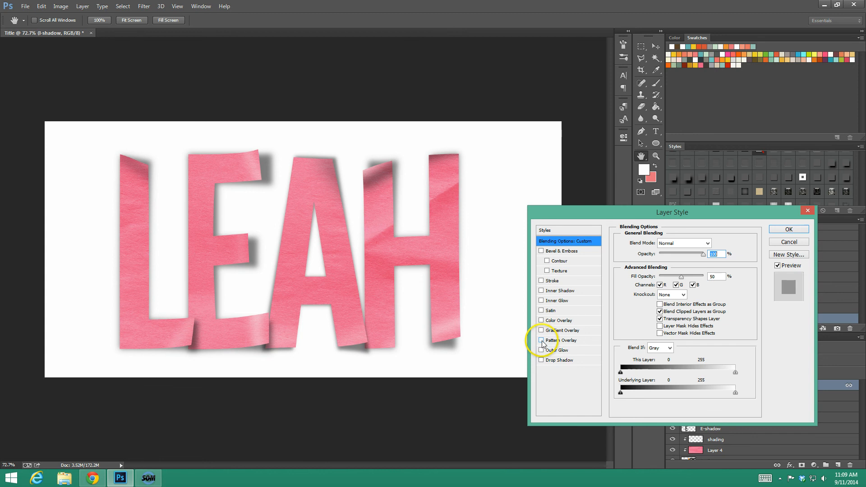
left_click(541, 320)
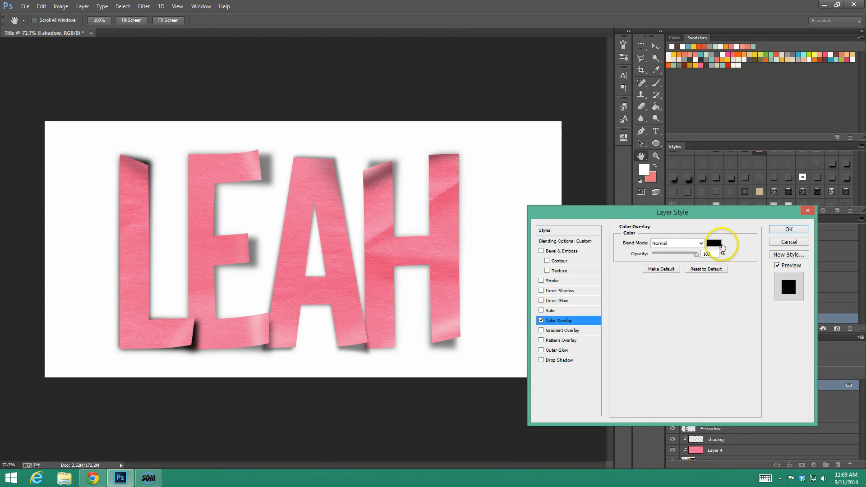
left_click(722, 247)
left_click(694, 437)
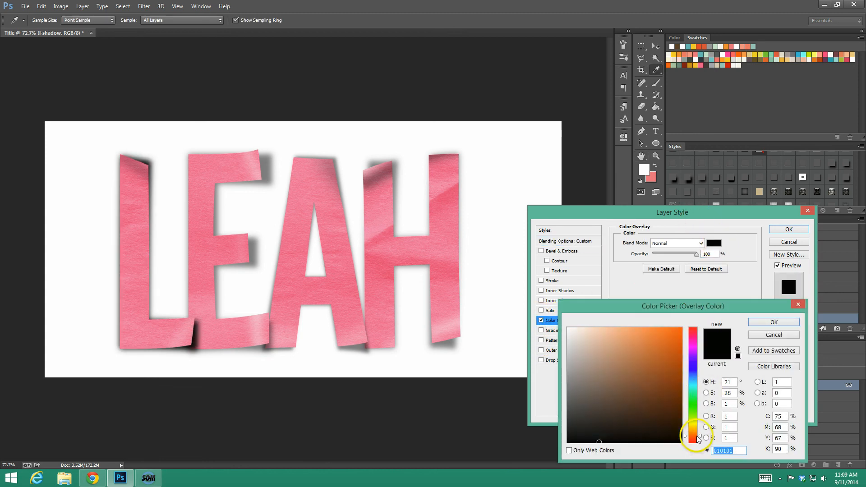
mouse_move(654, 407)
left_mouse_down()
mouse_move(646, 393)
mouse_move(650, 409)
mouse_move(632, 415)
mouse_move(621, 410)
mouse_move(627, 401)
left_mouse_up()
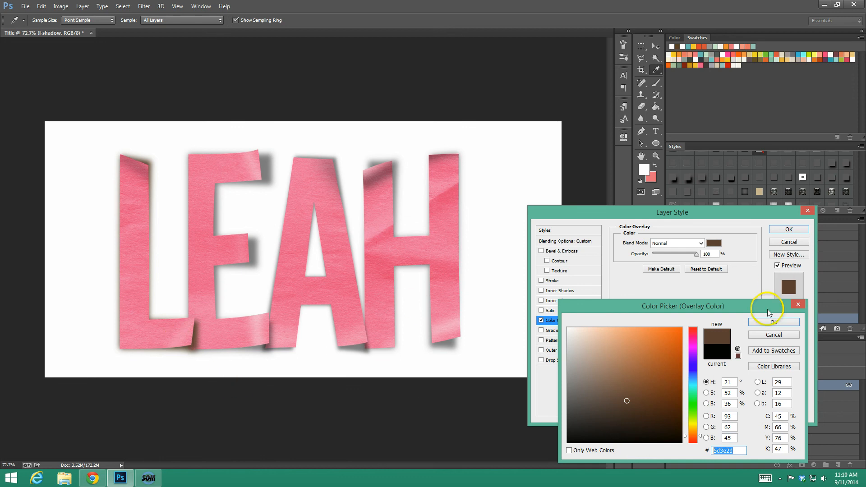
left_click(772, 321)
left_click(783, 229)
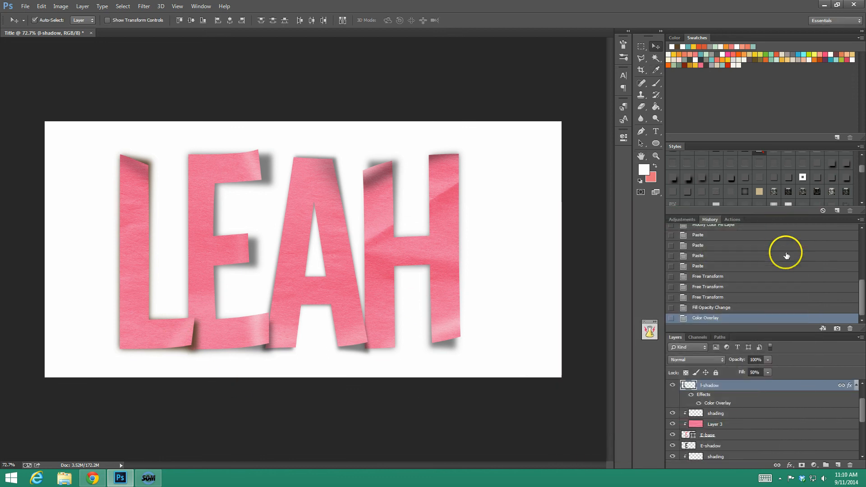
Rasterize the L shadow's layer style, and blend the layer as Linear Burn at 50% fill
right_click(736, 387)
left_click(792, 106)
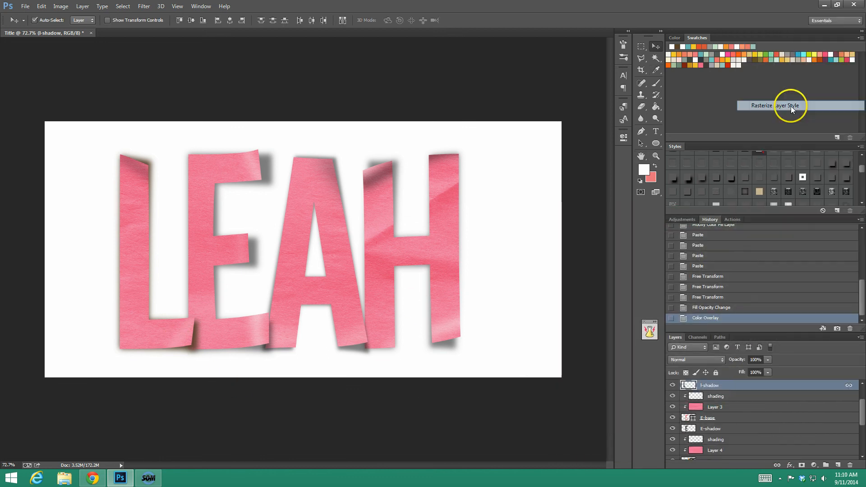
left_click(699, 360)
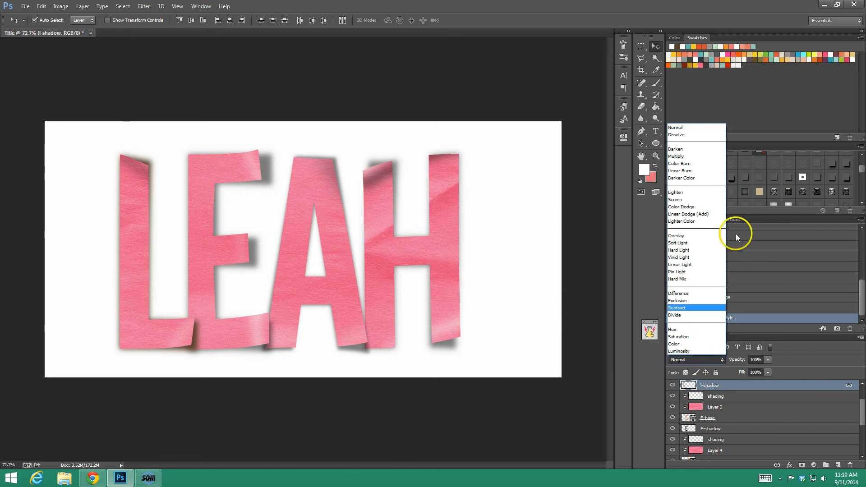
left_click(688, 171)
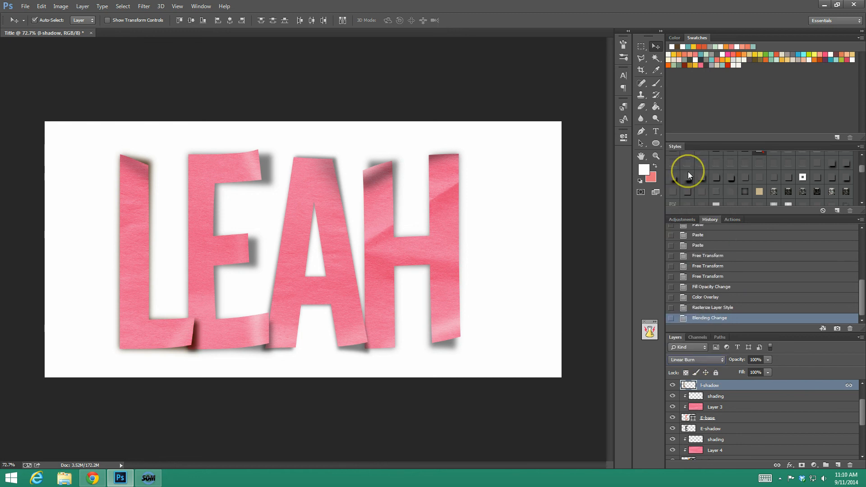
left_click(762, 372)
type("50")
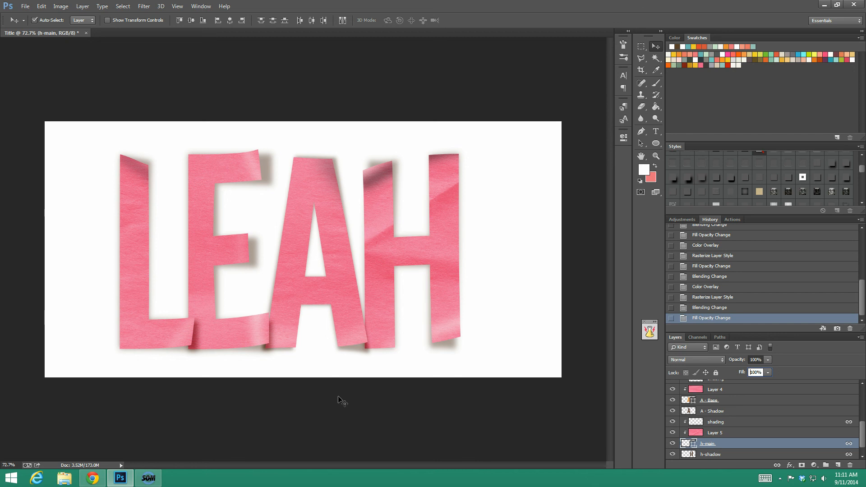
Try Smart Sharpen with Lens Blur removal and a larger radius on the H's shadow layer
left_click(711, 454)
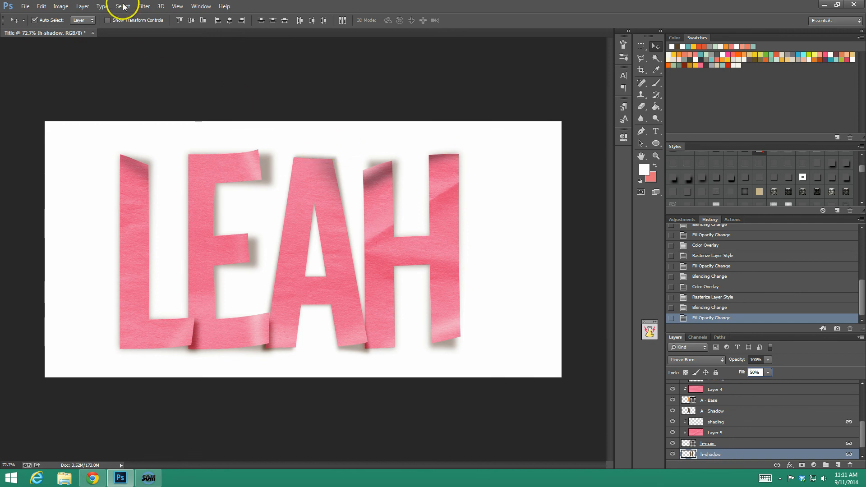
left_click(144, 6)
mouse_move(207, 149)
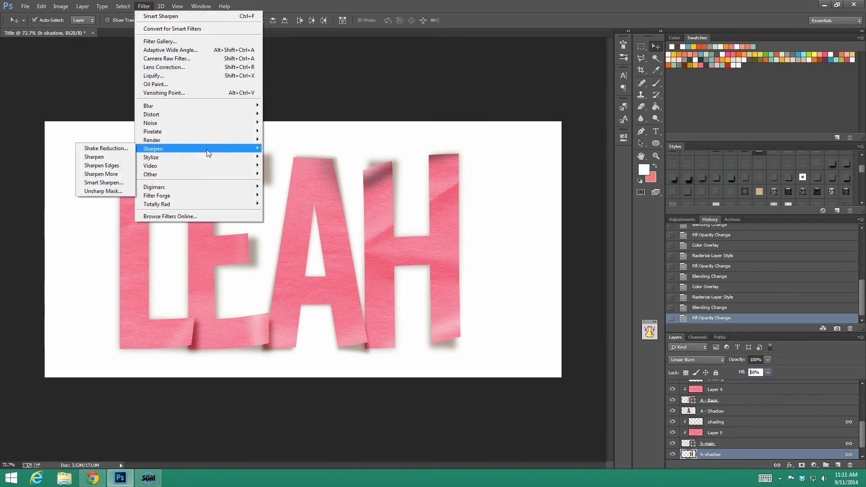
left_click(113, 183)
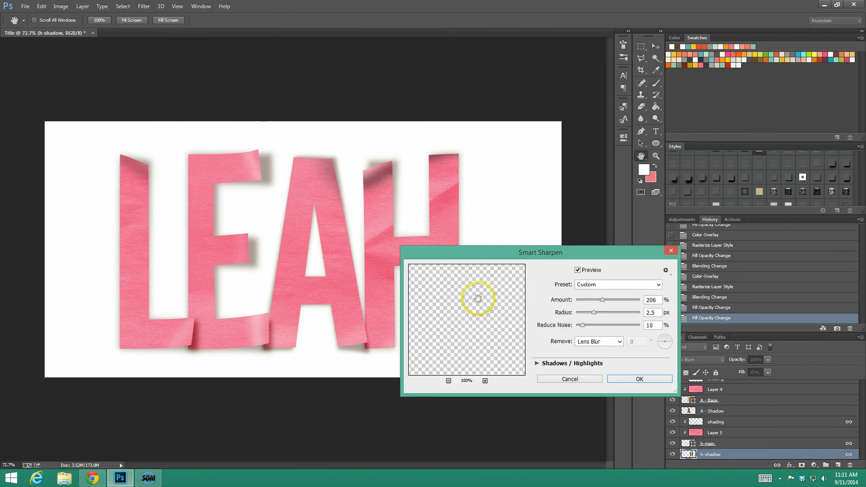
left_click_drag(483, 307, 460, 342)
left_click(485, 381)
left_click(485, 381)
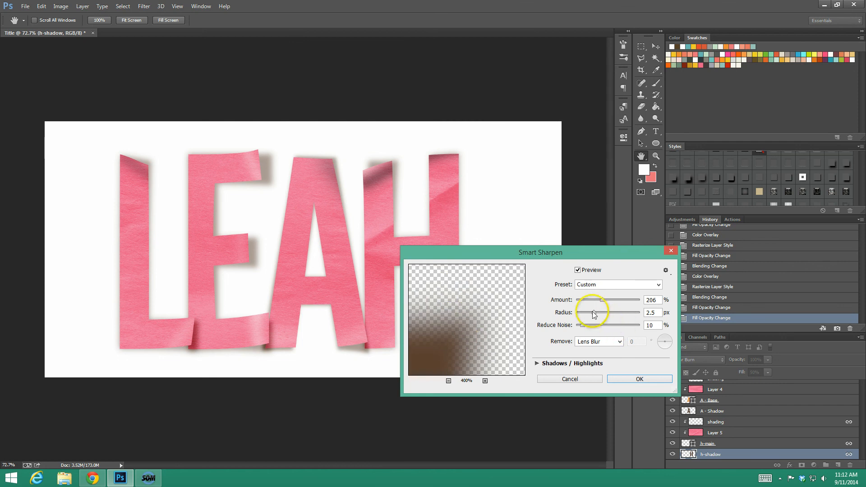
left_click_drag(593, 311, 618, 302)
left_click(637, 379)
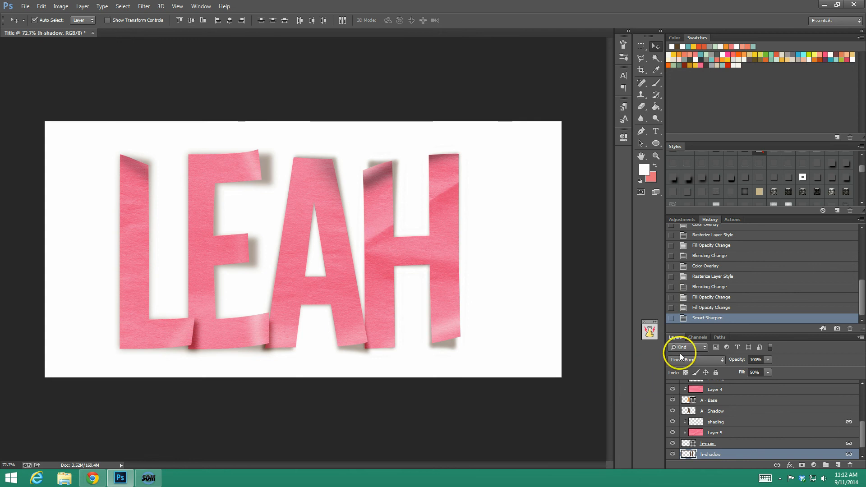
Compare the H's shadow before and after Smart Sharpen, and revert to the state before the filter
left_click(721, 311)
left_click(717, 316)
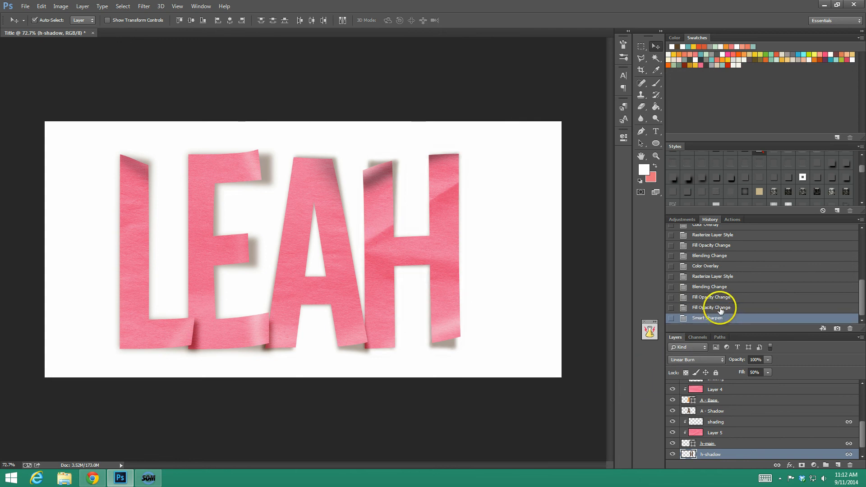
left_click(719, 308)
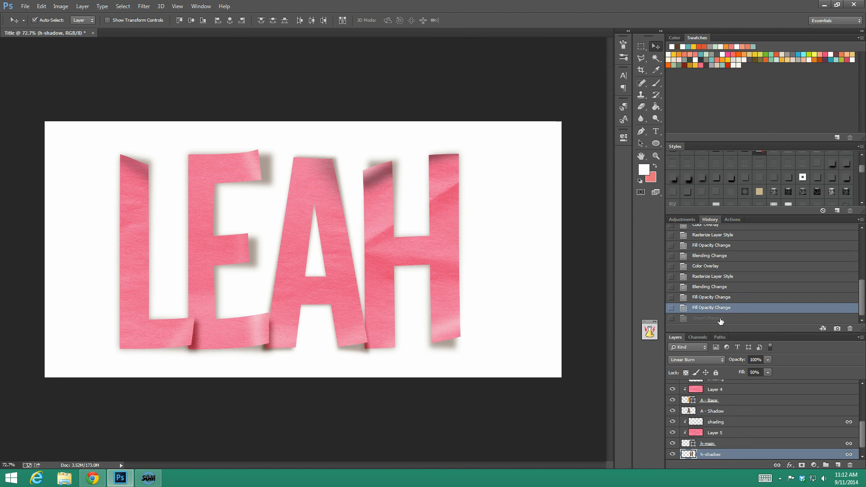
Apply the tan kraft paper style to the white background layer and enlarge the canvas to 12 × 12 inches, anchored at the centre
left_click(533, 182)
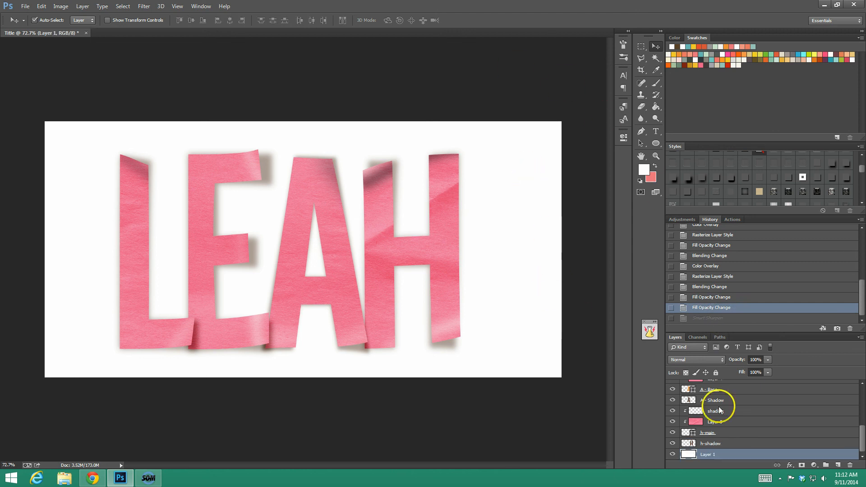
left_click(759, 191)
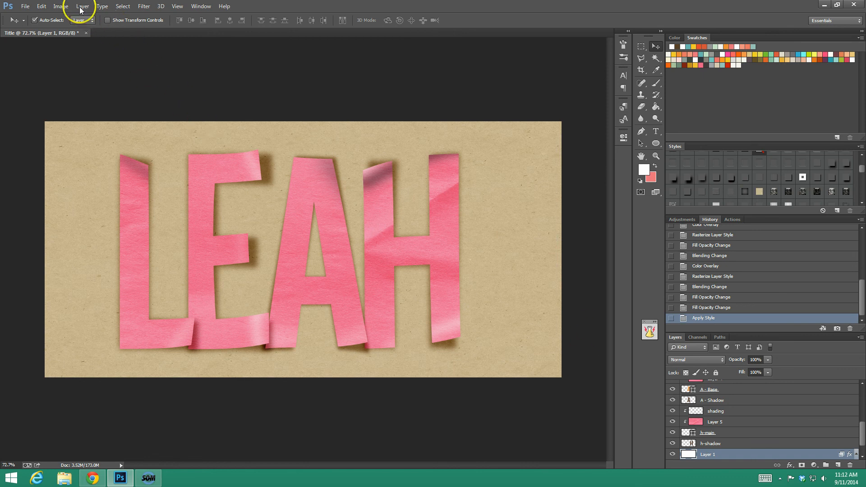
left_click(62, 6)
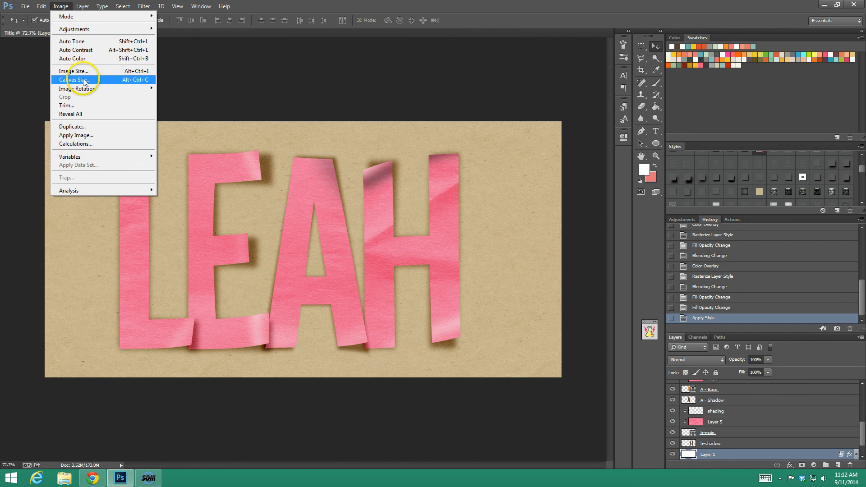
left_click(83, 80)
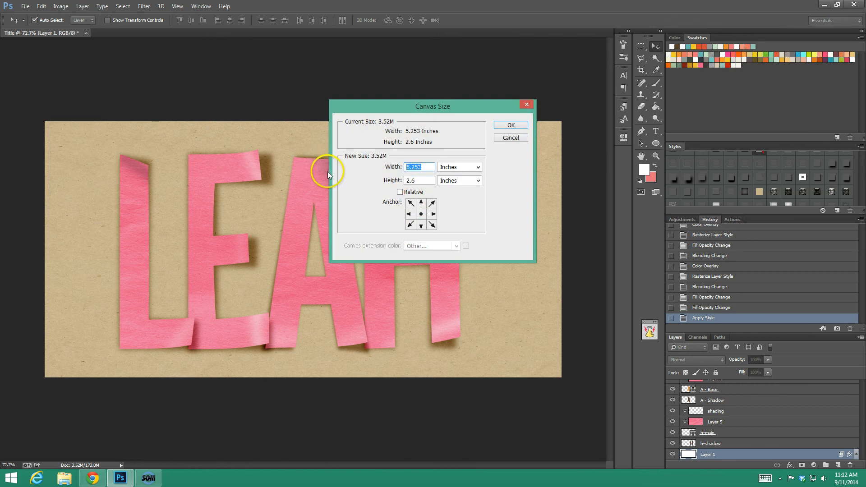
type("12")
key("Tab")
type("12")
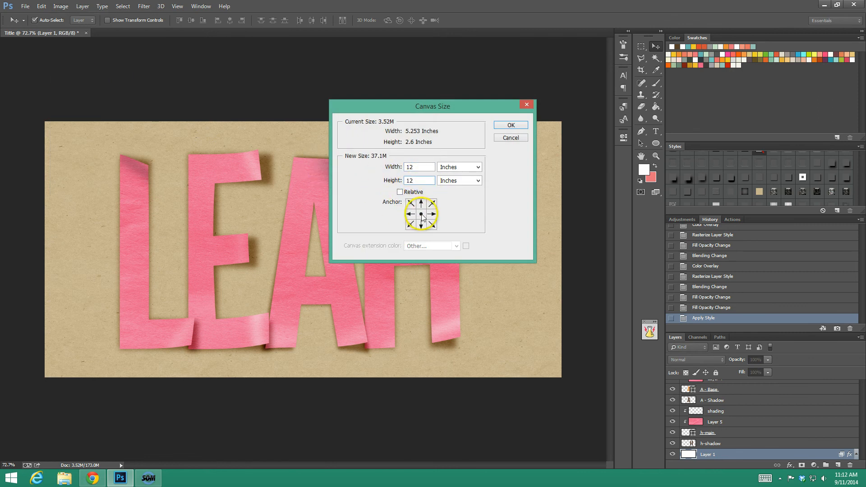
left_click(510, 125)
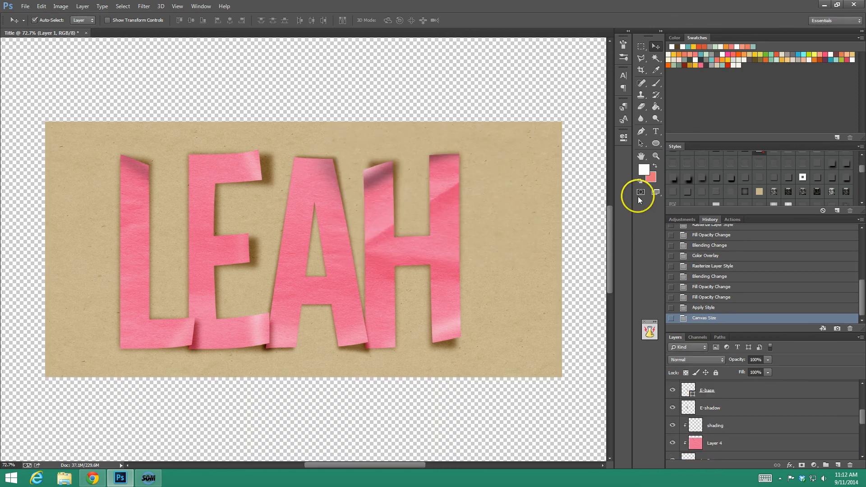
Fill the transparent area of the background layer with white using the Paint Bucket so the kraft pattern covers the whole canvas
left_click(656, 107)
scroll(736, 453, "down", 3)
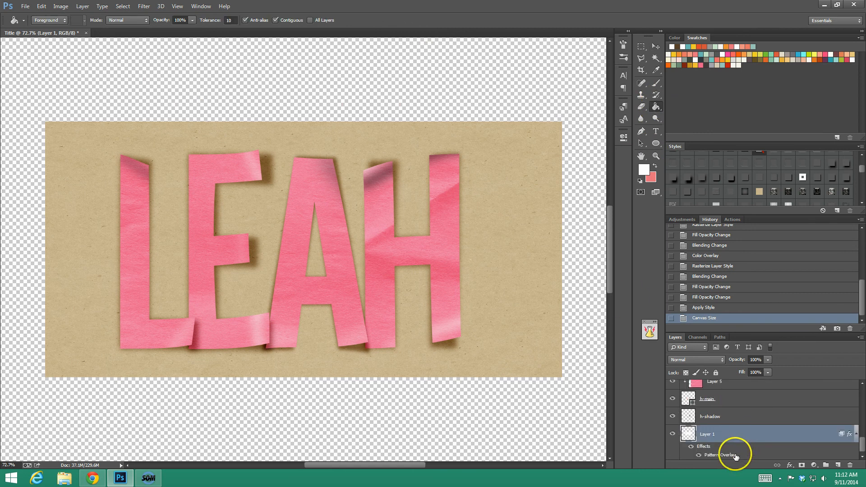
left_click(546, 424)
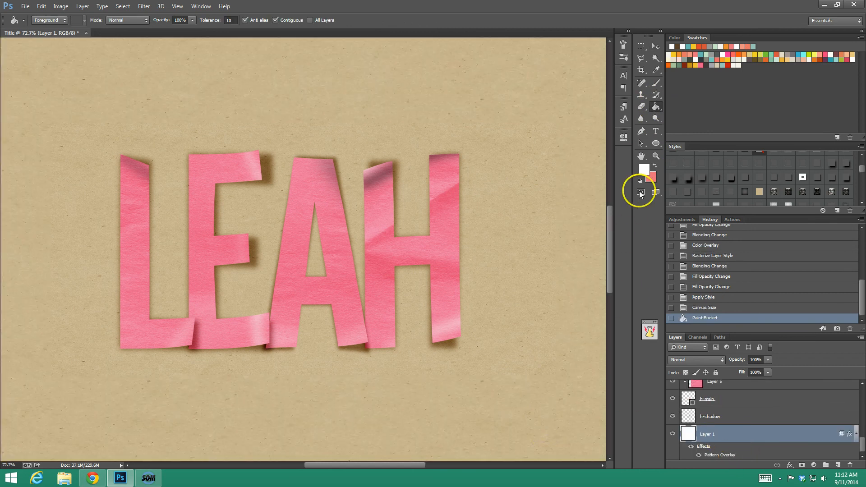
Scale all the letter layers together to 80% and move the title slightly down and to the left on the kraft page
left_click(656, 156)
left_click(261, 19)
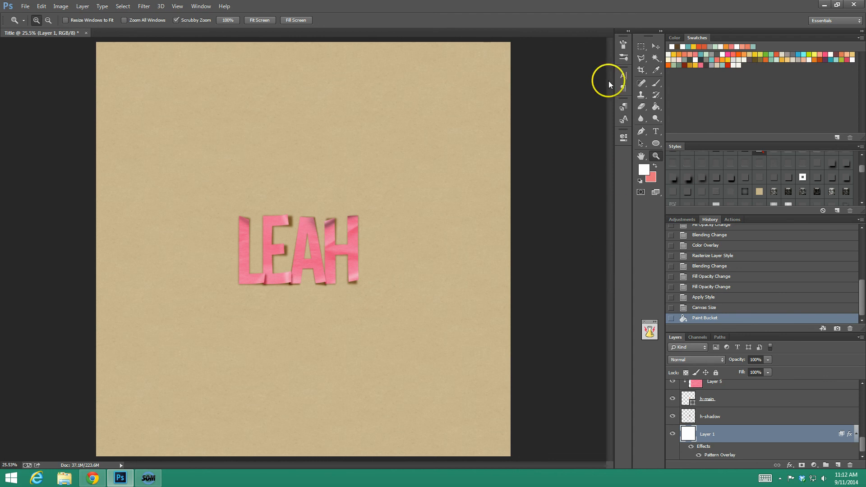
left_click(657, 46)
left_click(740, 413)
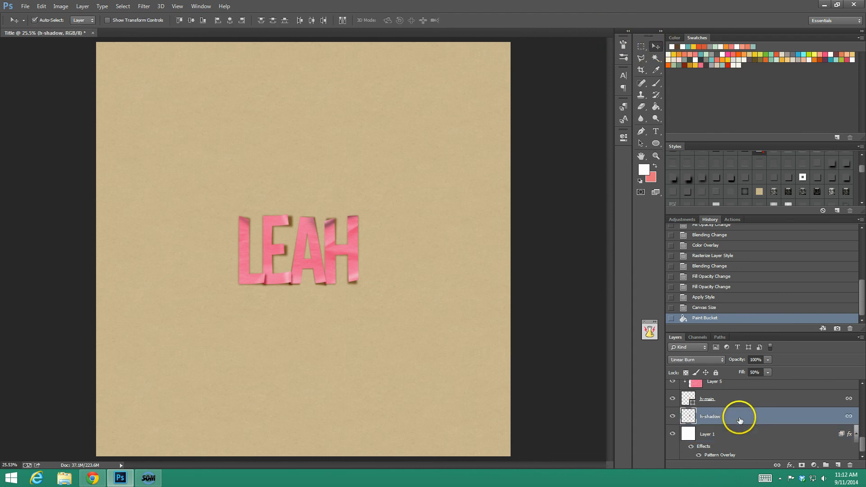
scroll(740, 420, "up", 3)
scroll(740, 420, "up", 3)
left_click(740, 390, "shift")
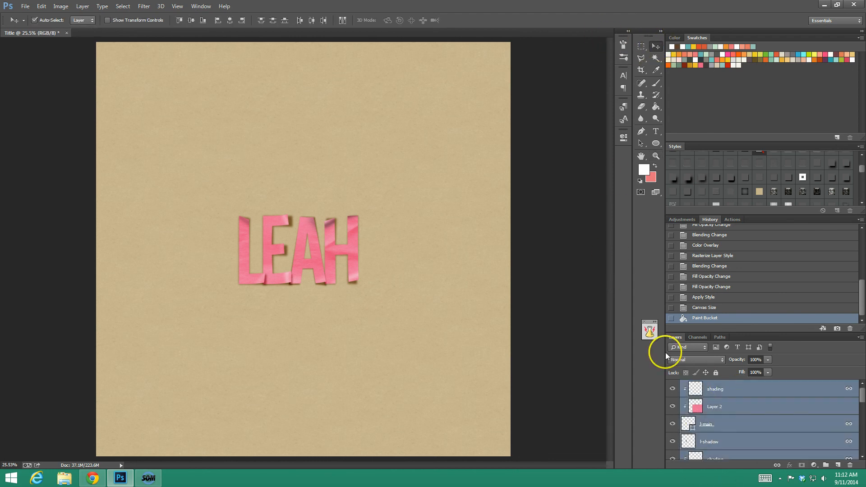
key("ctrl+t")
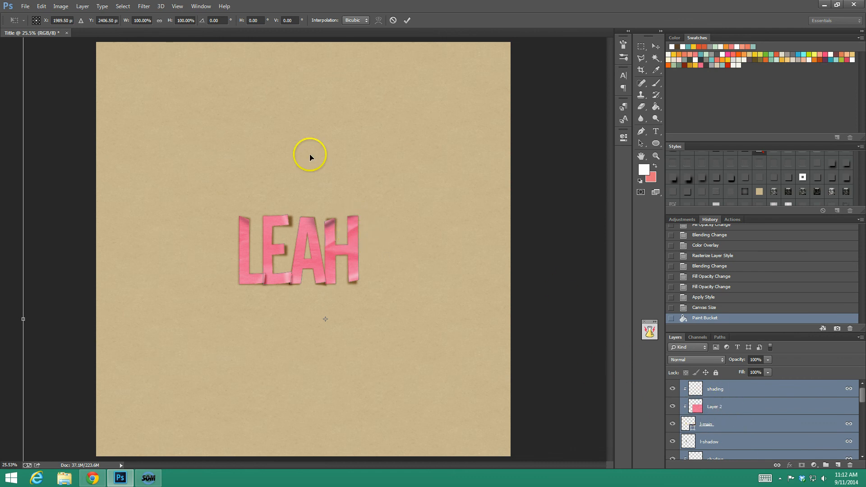
left_click(149, 19)
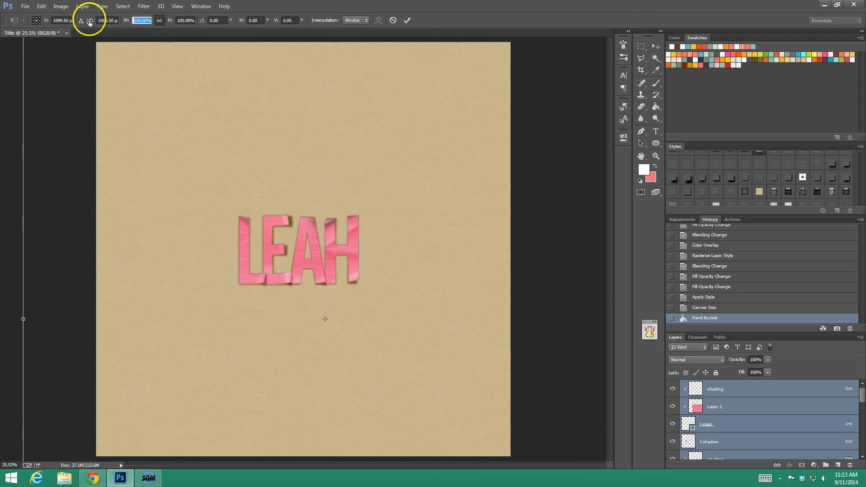
type("80")
left_click_drag(414, 289, 324, 362)
left_click_drag(284, 396, 327, 337)
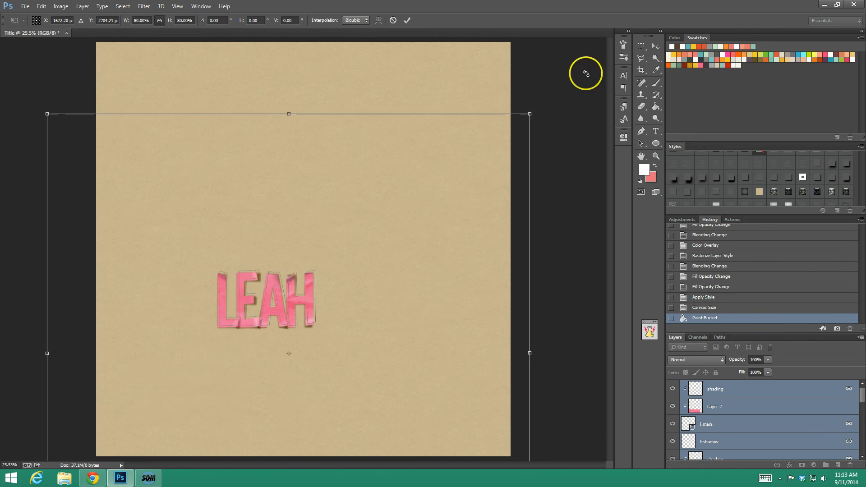
left_click(657, 46)
left_click(401, 179)
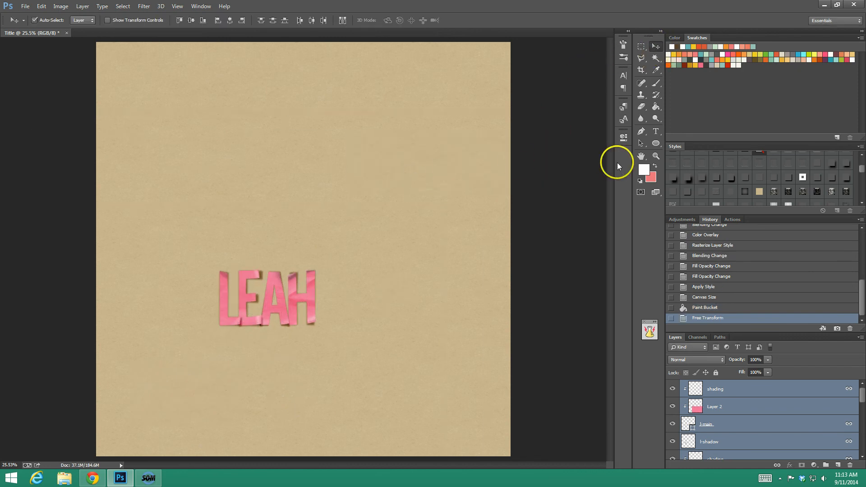
Duplicate the L's shading layer within the same document
left_click(656, 156)
left_click(264, 298)
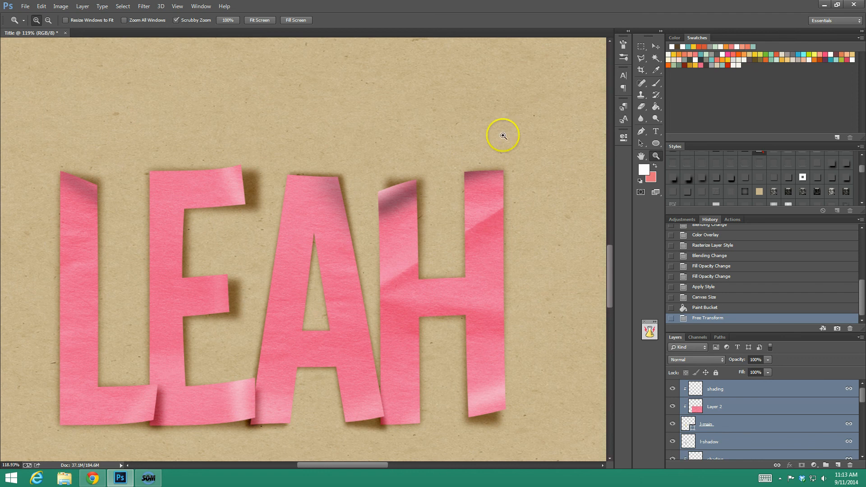
left_click(656, 46)
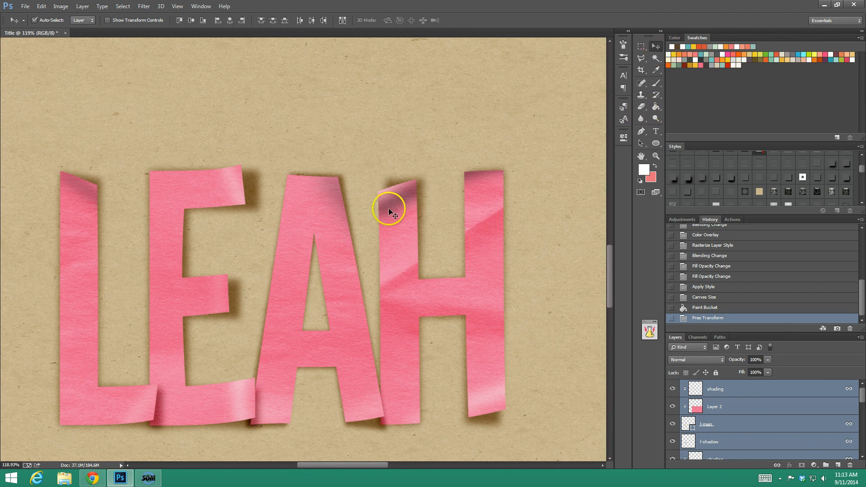
right_click(756, 393)
left_click(794, 57)
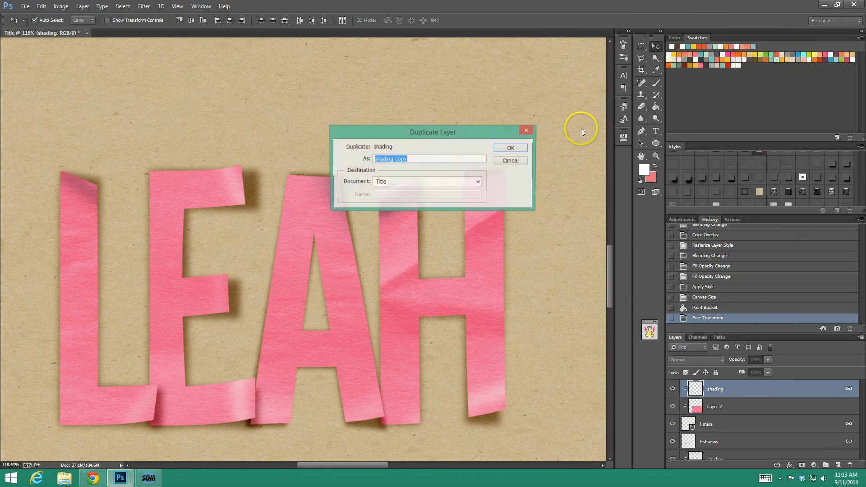
left_click(519, 148)
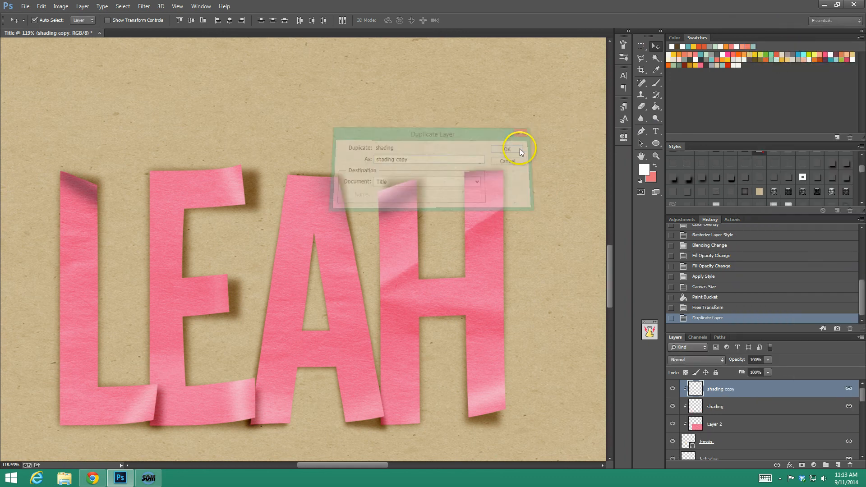
Set the L's original shading layer to Linear Burn and compare the letter with the duplicate shading hidden and shown
left_click(719, 406)
left_click(700, 360)
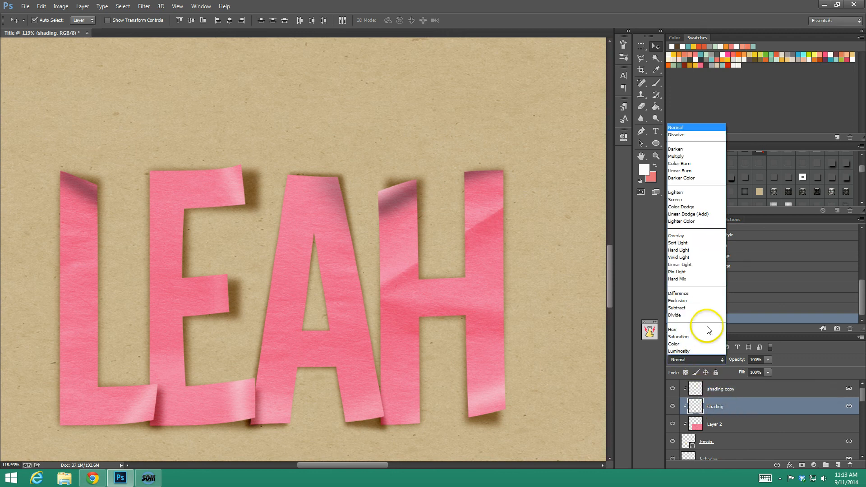
left_click(703, 174)
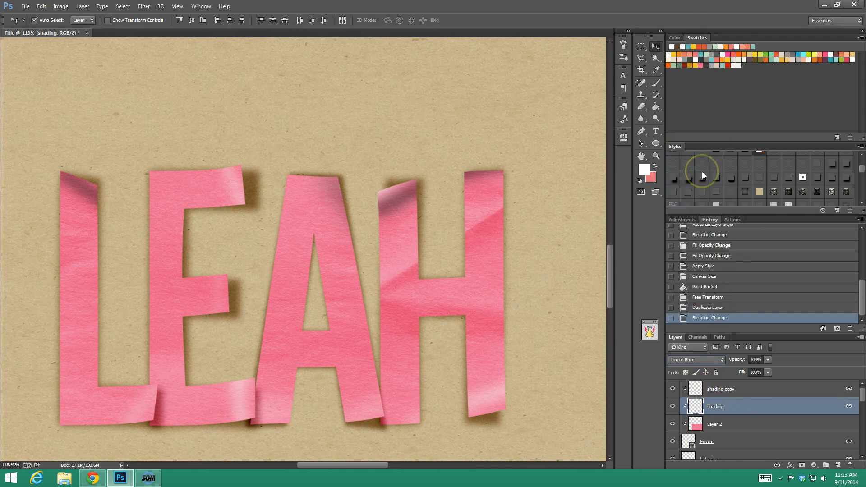
left_click(672, 389)
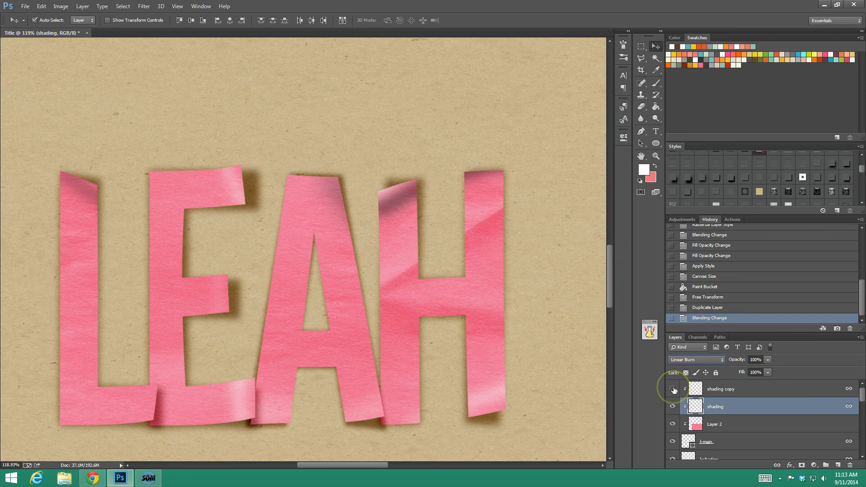
left_click(673, 389)
left_click(673, 389)
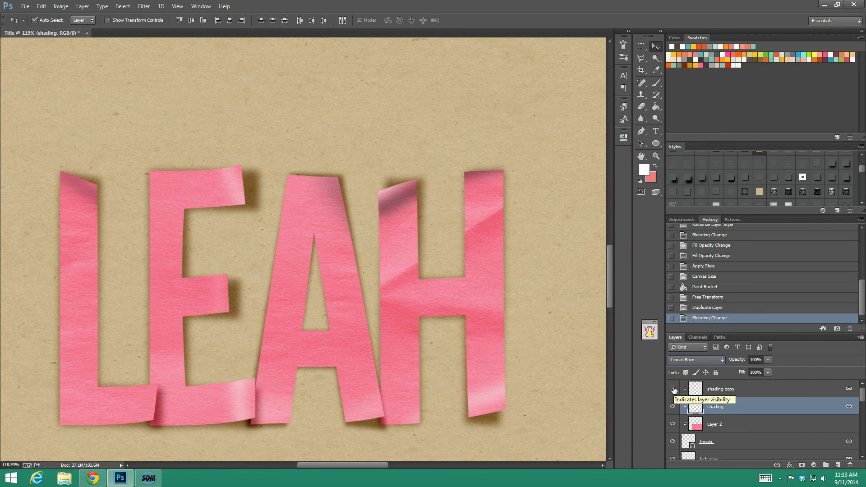
left_click(673, 389)
Erase the shading over the upper part of the L from the duplicate layer, compare it with the original shading, and deselect
left_click(729, 389)
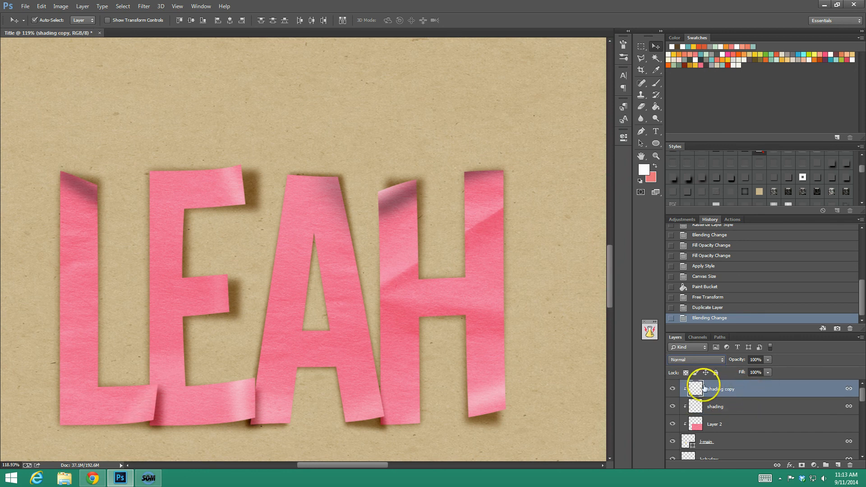
left_click(641, 47)
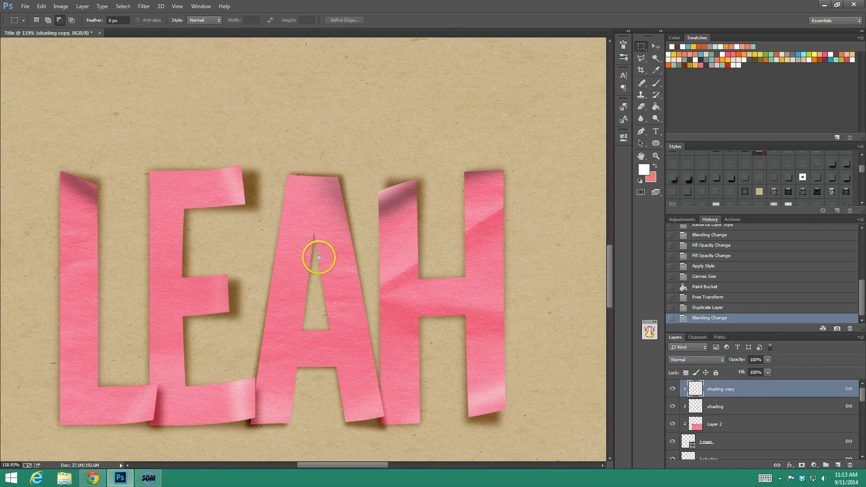
left_click_drag(25, 135, 153, 269)
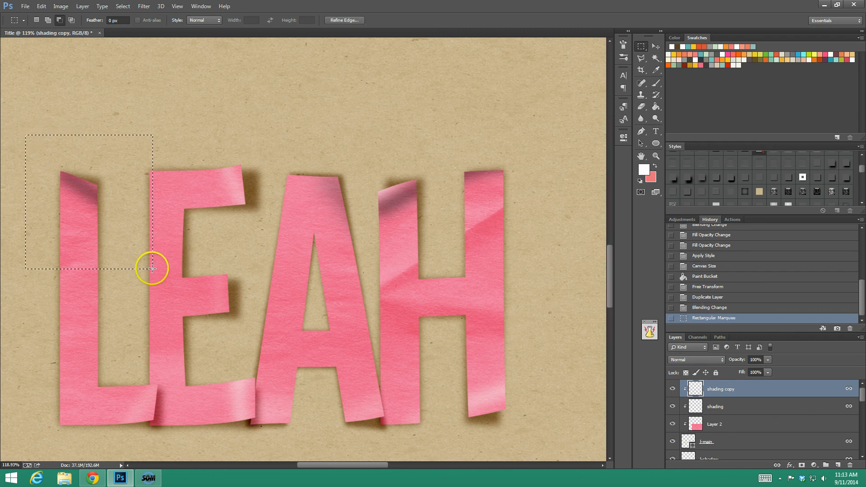
key("Delete")
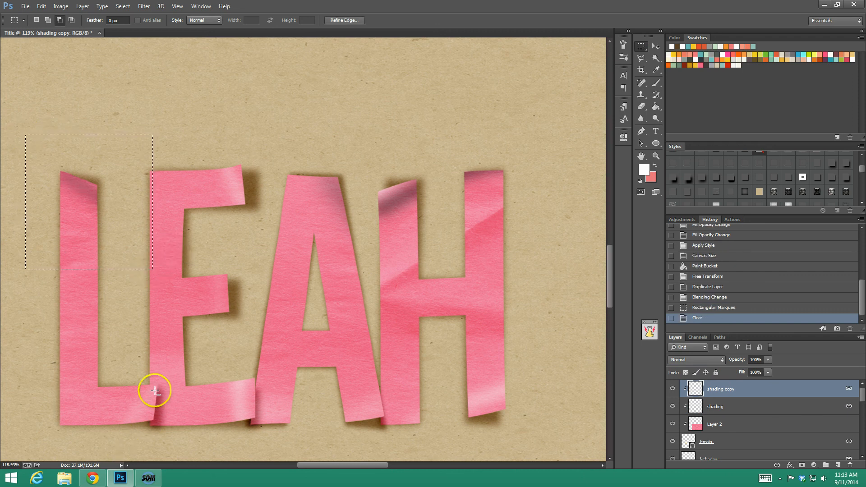
left_click(673, 407)
left_click(673, 407)
left_click(677, 407)
left_click(677, 407)
key("ctrl+d")
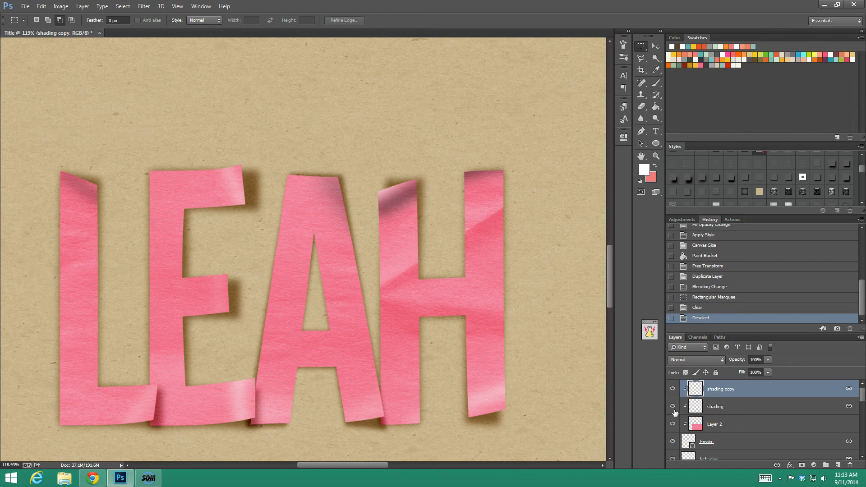
Step back through the history to the Paint Bucket state, undoing the title's scaling and the L's shading changes
left_click(716, 298)
left_click(718, 287)
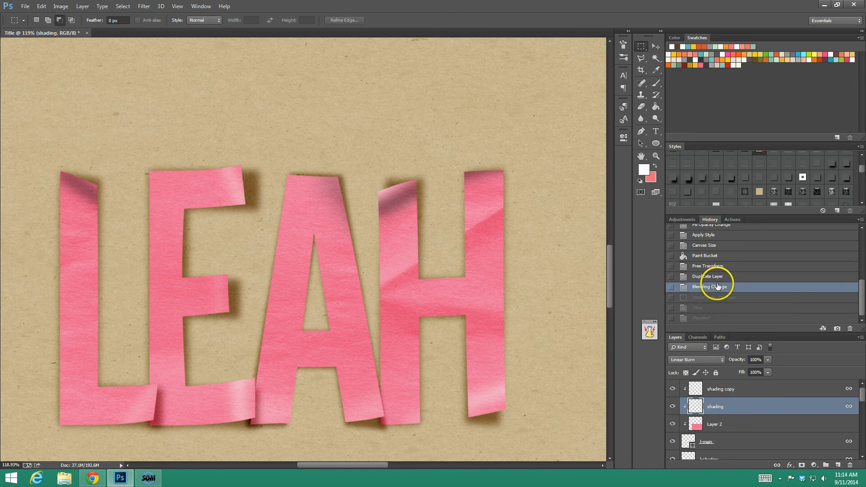
left_click(727, 266)
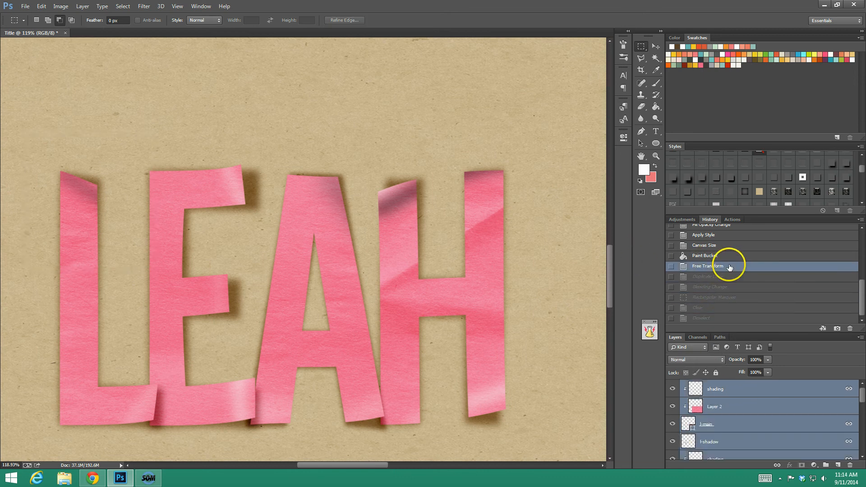
left_click(724, 276)
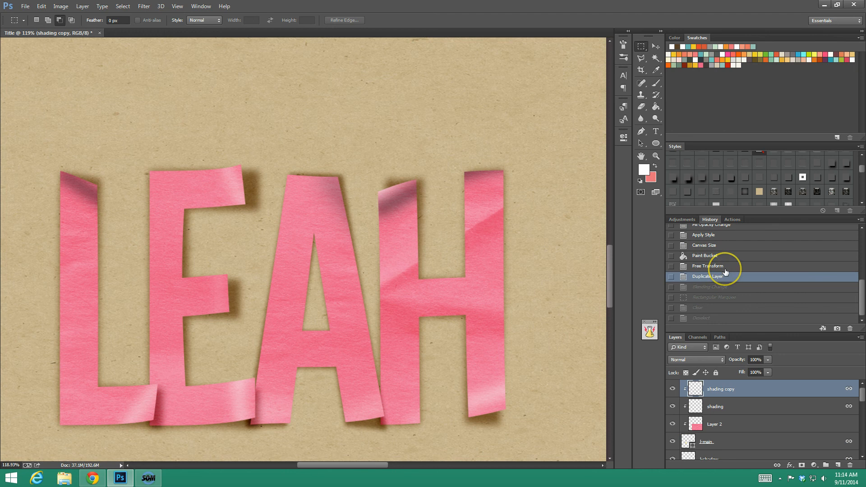
left_click(726, 267)
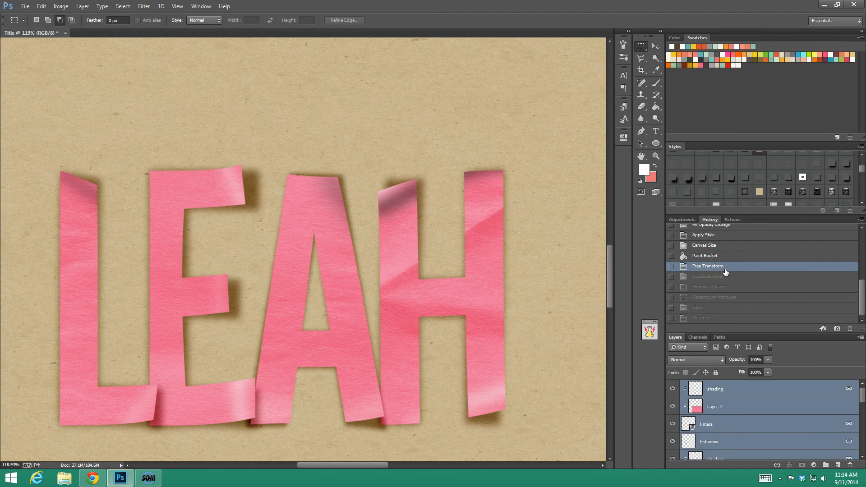
left_click(718, 256)
scroll(716, 264, "up", 1)
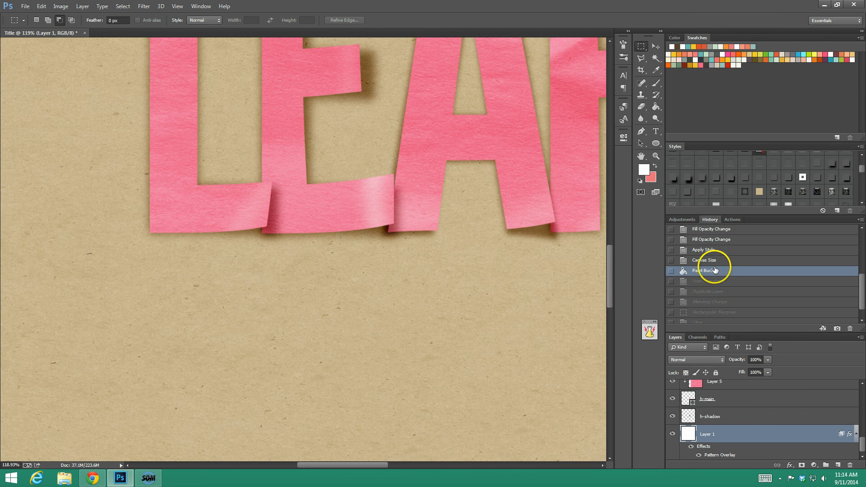
left_click(656, 154)
left_click_drag(499, 262, 449, 264)
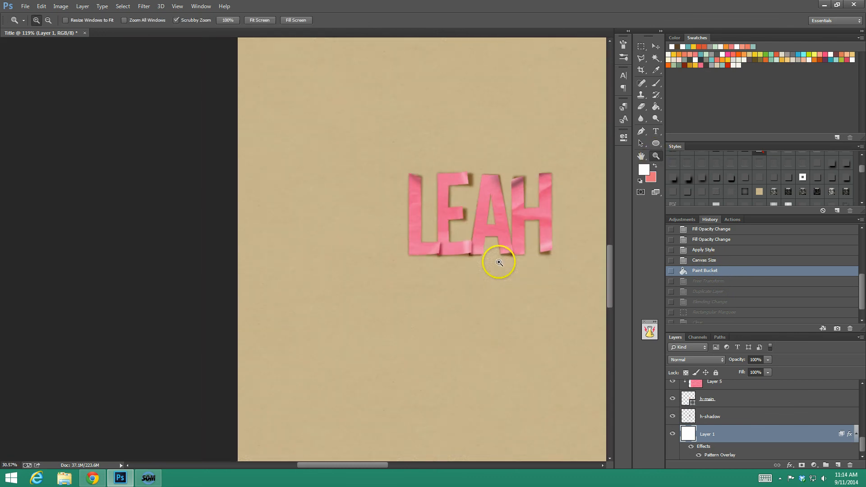
left_click_drag(516, 217, 553, 220)
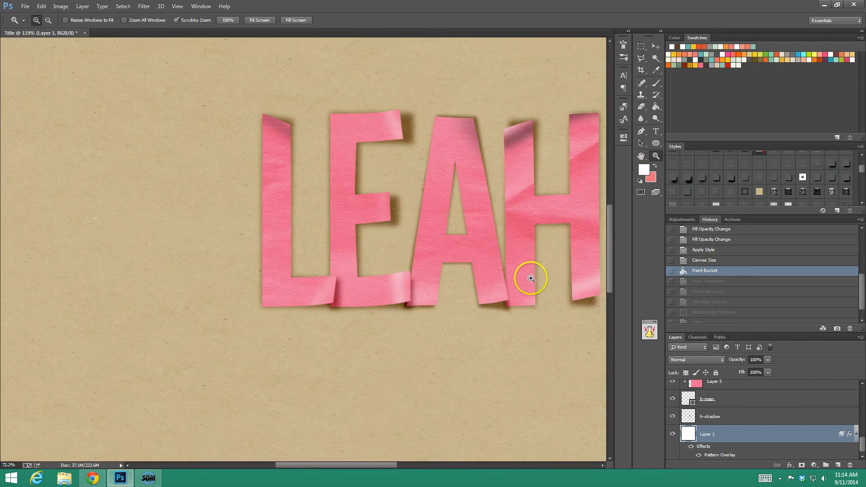
scroll(507, 317, "up", 1)
left_click_drag(369, 469, 400, 470)
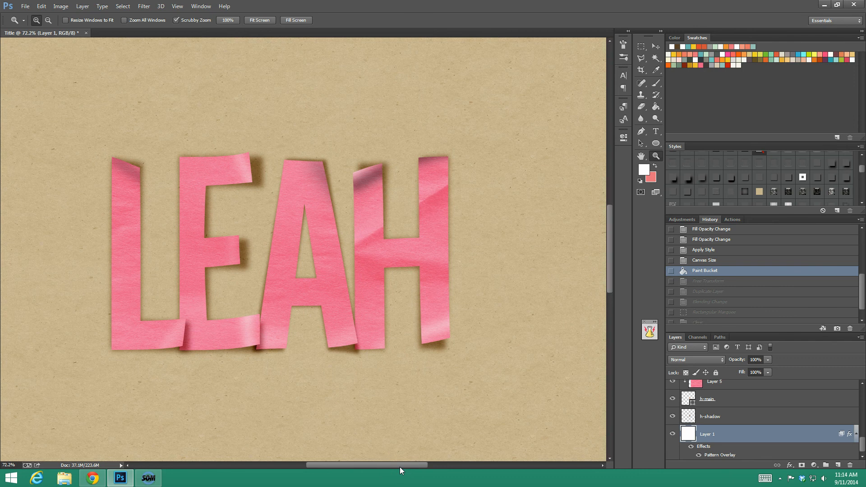